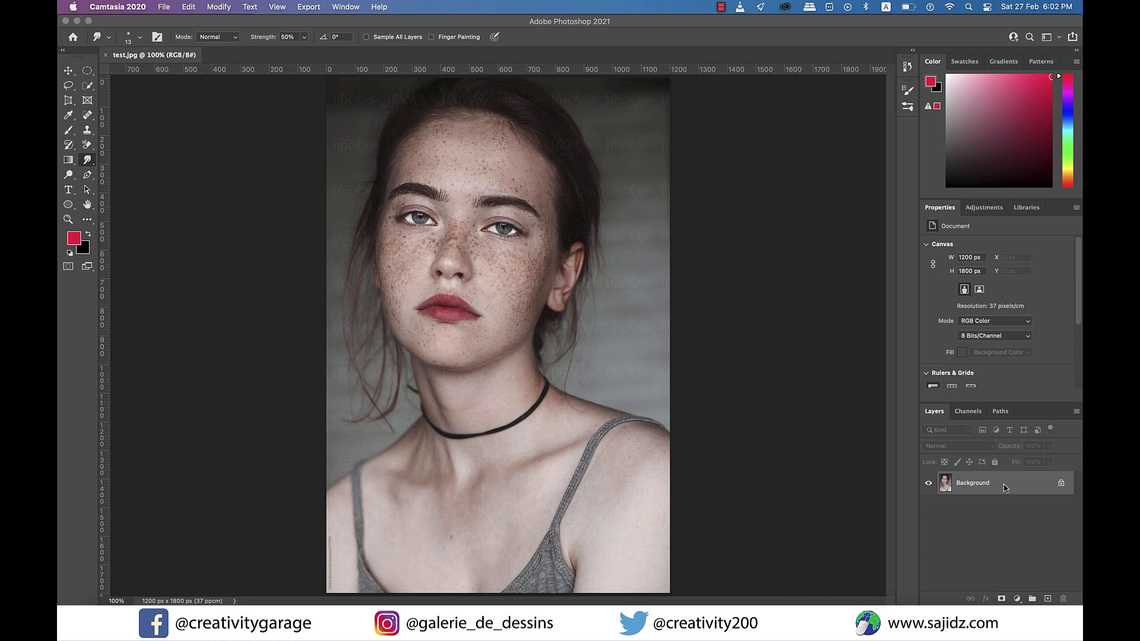
- Duplicate the Background layer and apply a Surface Blur to the copy with radius 40 pixels and threshold 40 levels
{"action": "left_click_drag", "start_coordinate": [1005, 488], "coordinate": [1049, 600]}
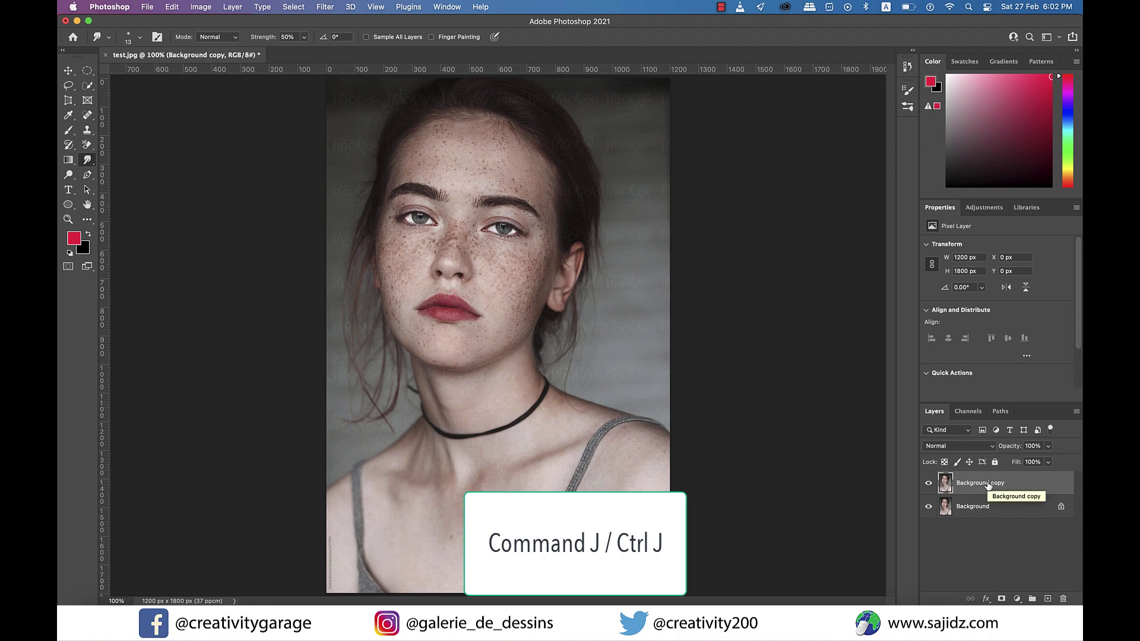
{"action": "left_click", "coordinate": [322, 7]}
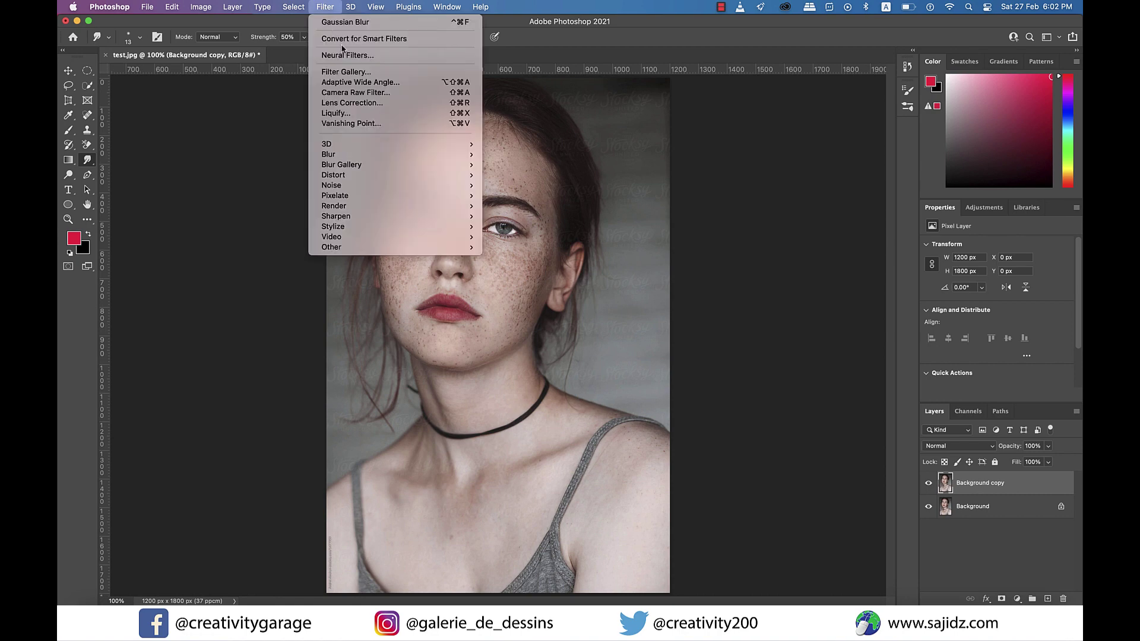
{"action": "mouse_move", "coordinate": [395, 155]}
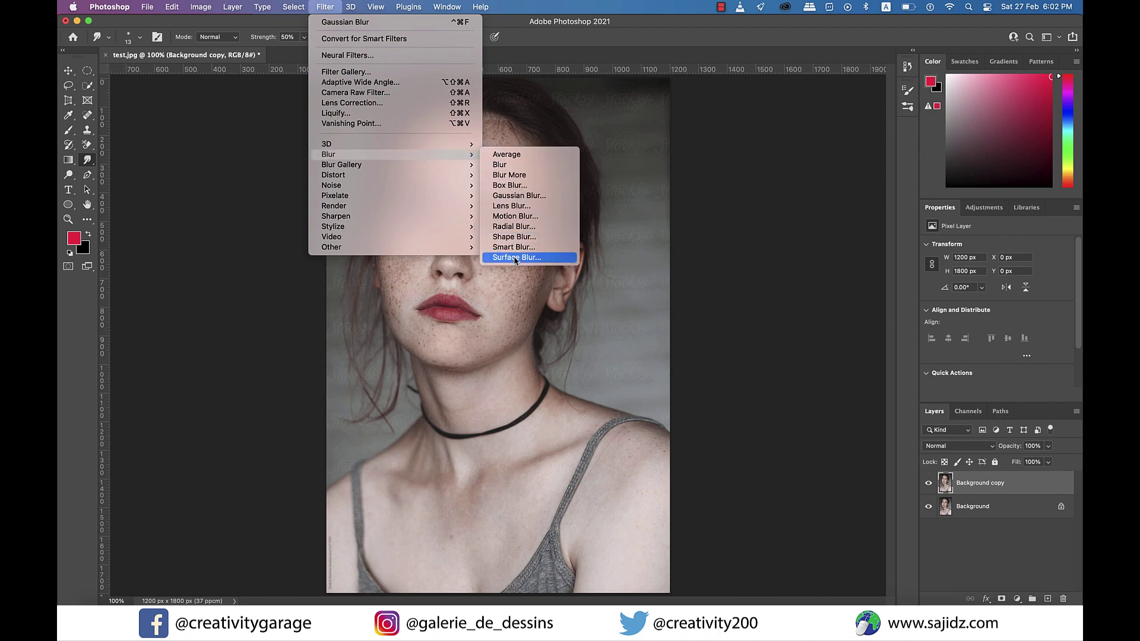
{"action": "left_click", "coordinate": [514, 257]}
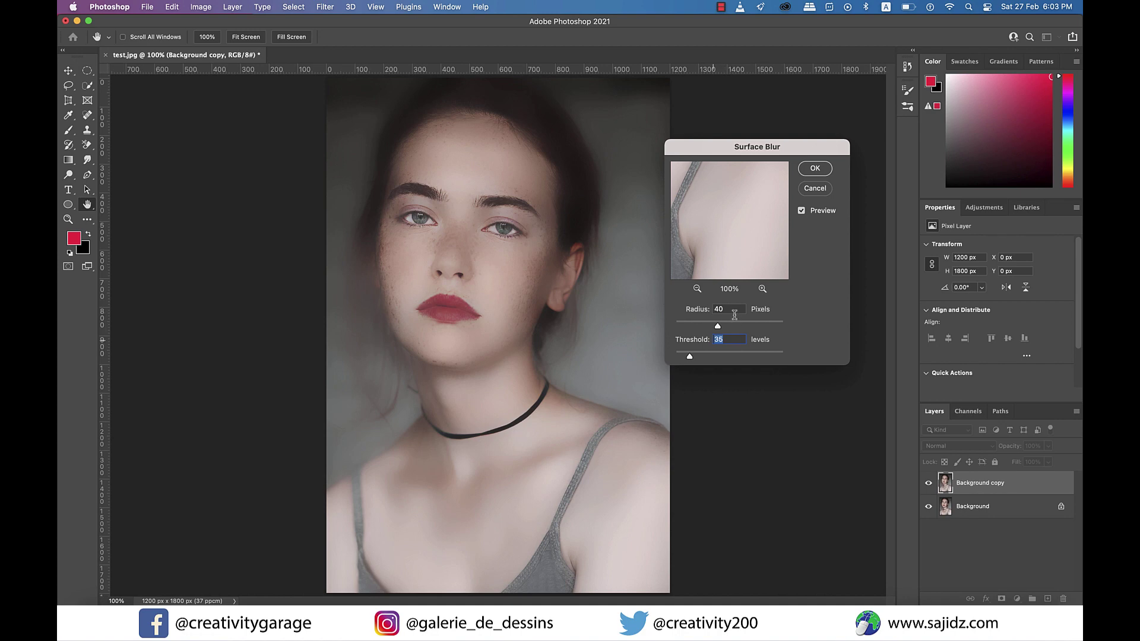
{"action": "left_click_drag", "start_coordinate": [690, 359], "coordinate": [691, 359]}
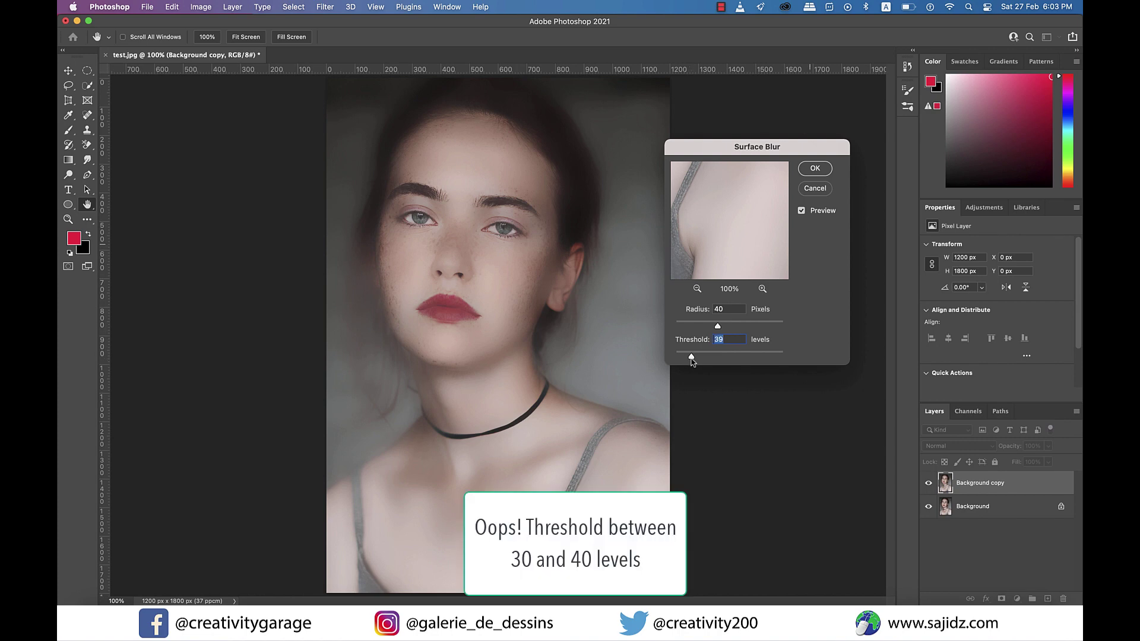
{"action": "left_click_drag", "start_coordinate": [691, 358], "coordinate": [692, 359]}
{"action": "type", "text": "40"}
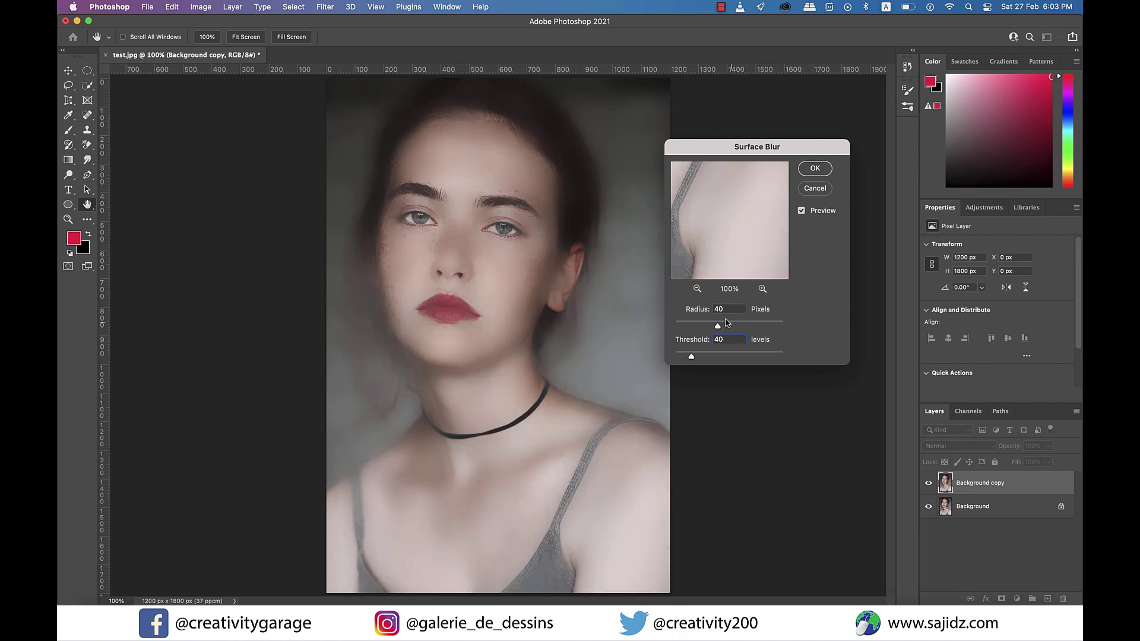
{"action": "left_click", "coordinate": [815, 169]}
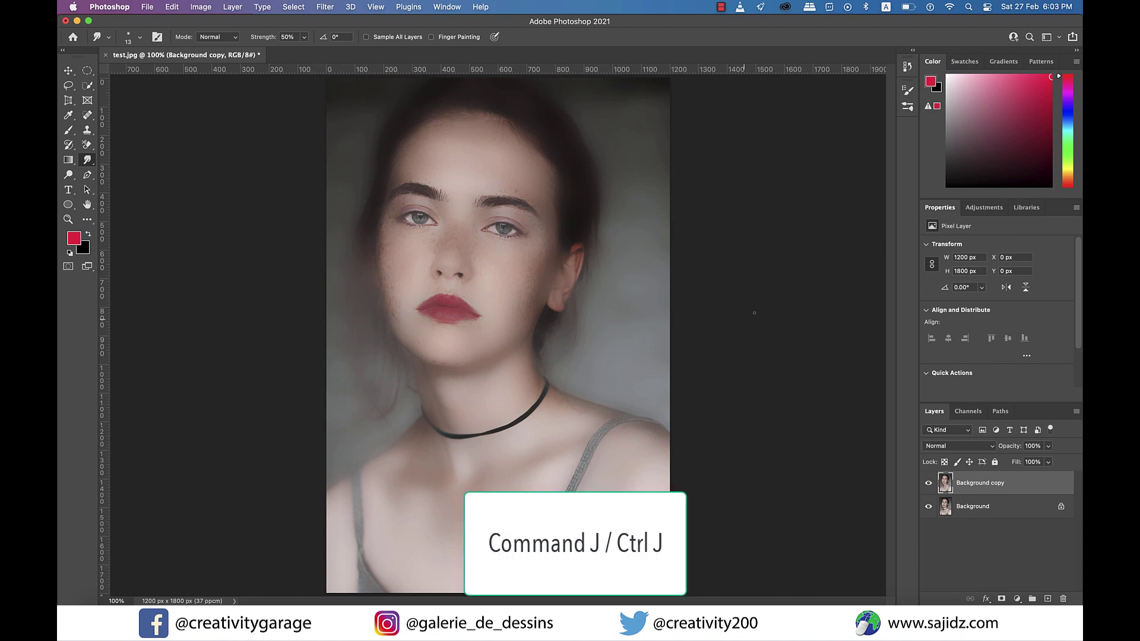
- Duplicate the blurred layer and apply Dust & Scratches to the new copy with a radius of 18 pixels and threshold of about 2 levels
{"action": "left_click_drag", "start_coordinate": [1015, 484], "coordinate": [1048, 598]}
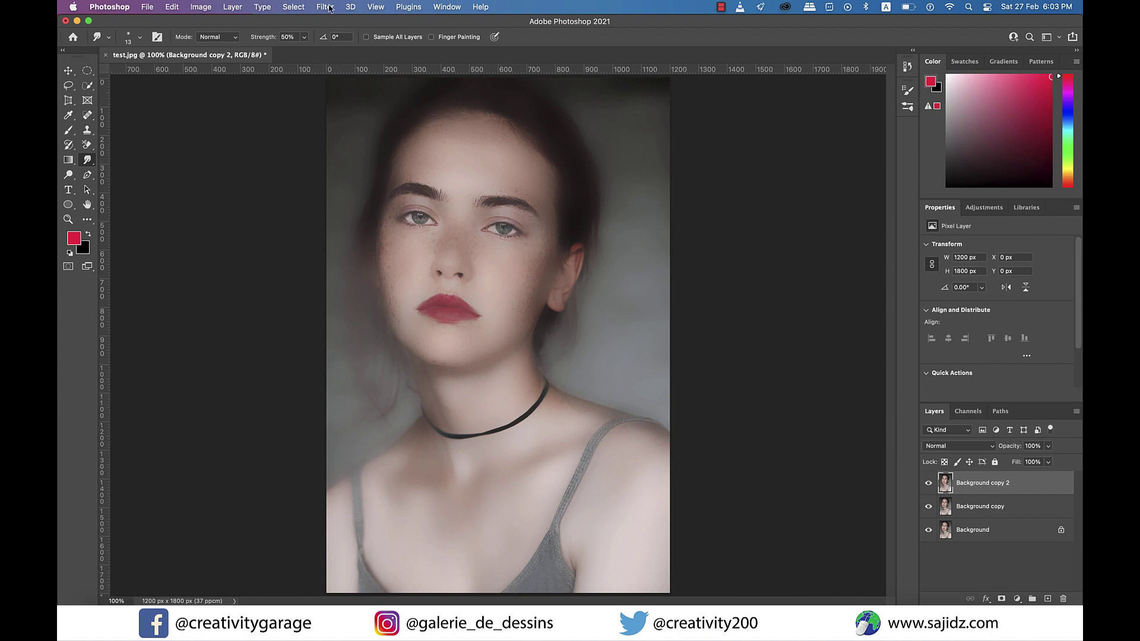
{"action": "left_click", "coordinate": [326, 7]}
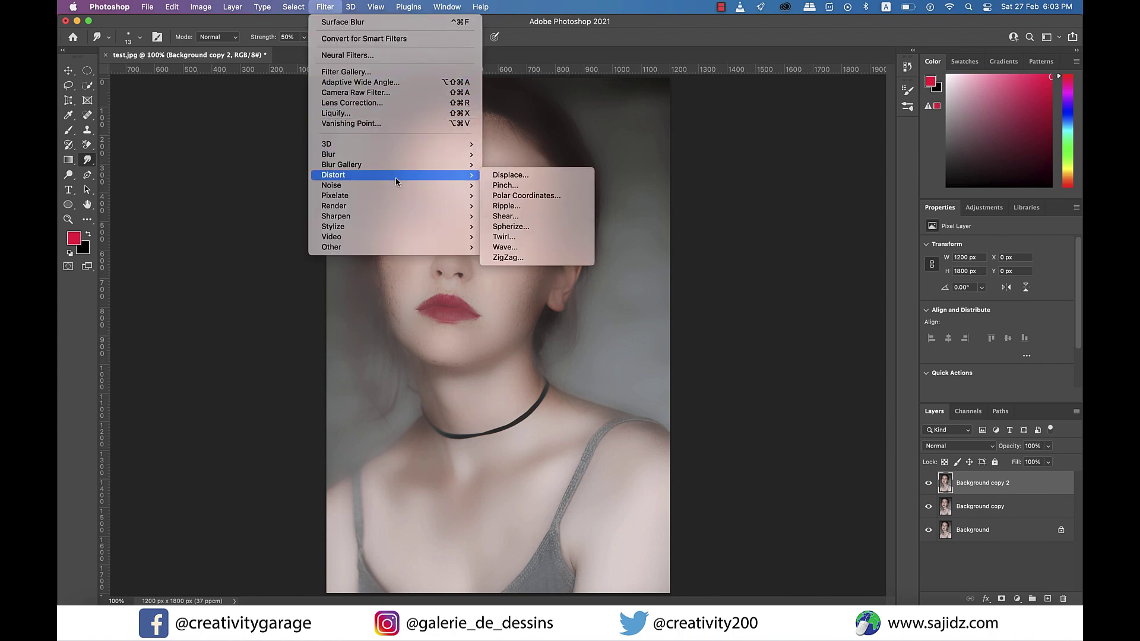
{"action": "mouse_move", "coordinate": [396, 181]}
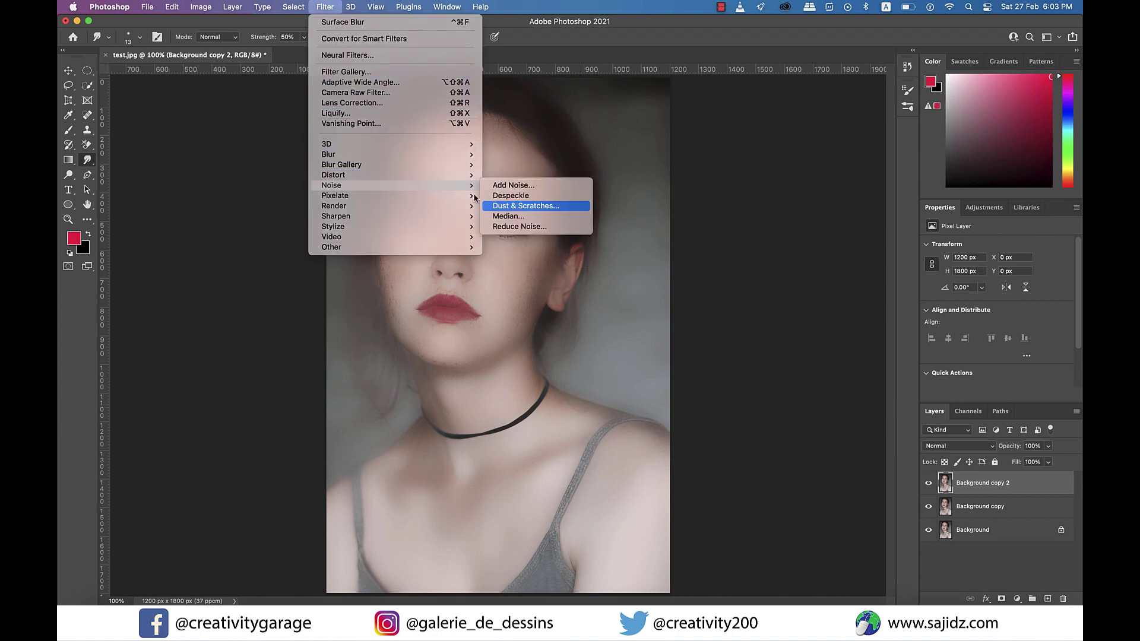
{"action": "left_click", "coordinate": [535, 209]}
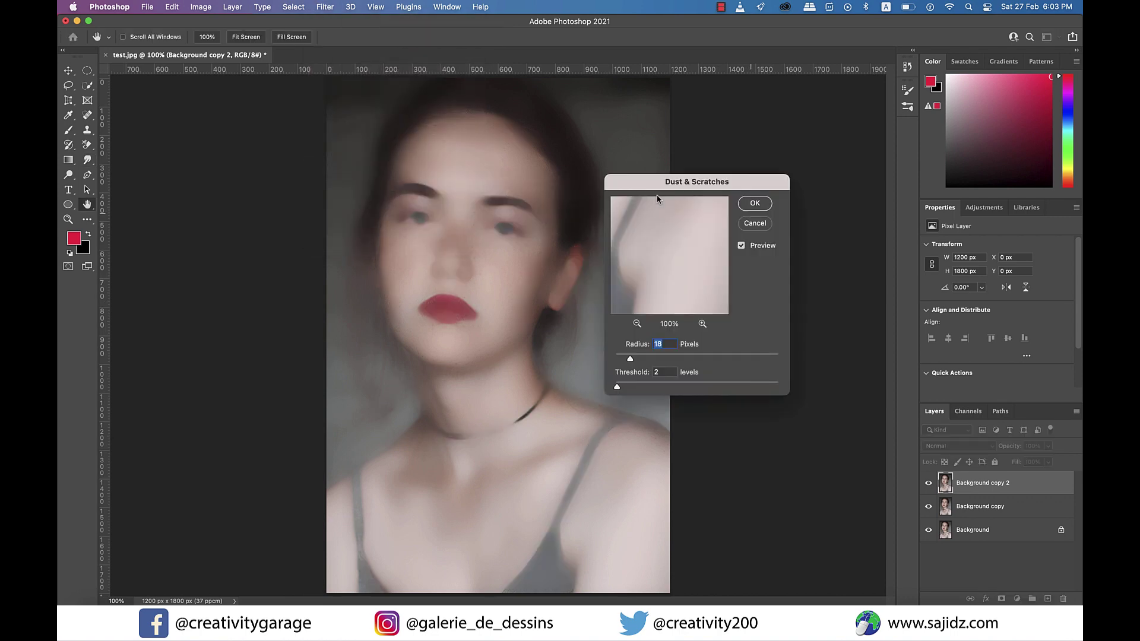
{"action": "left_click_drag", "start_coordinate": [724, 195], "coordinate": [761, 190]}
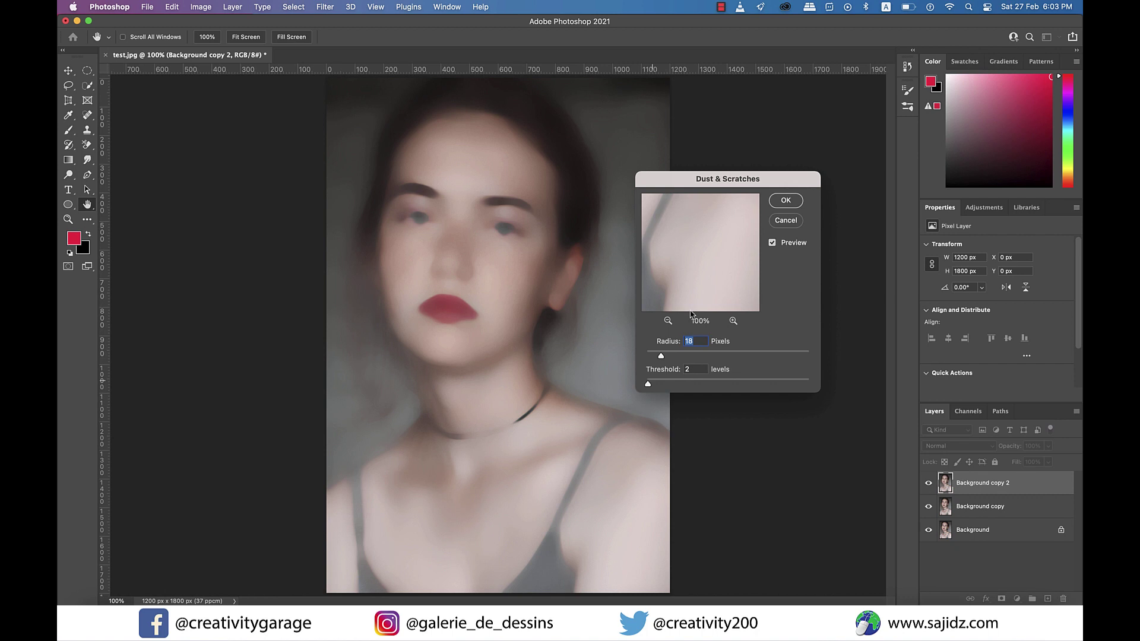
{"action": "left_click_drag", "start_coordinate": [649, 386], "coordinate": [649, 385]}
{"action": "left_click", "coordinate": [790, 202]}
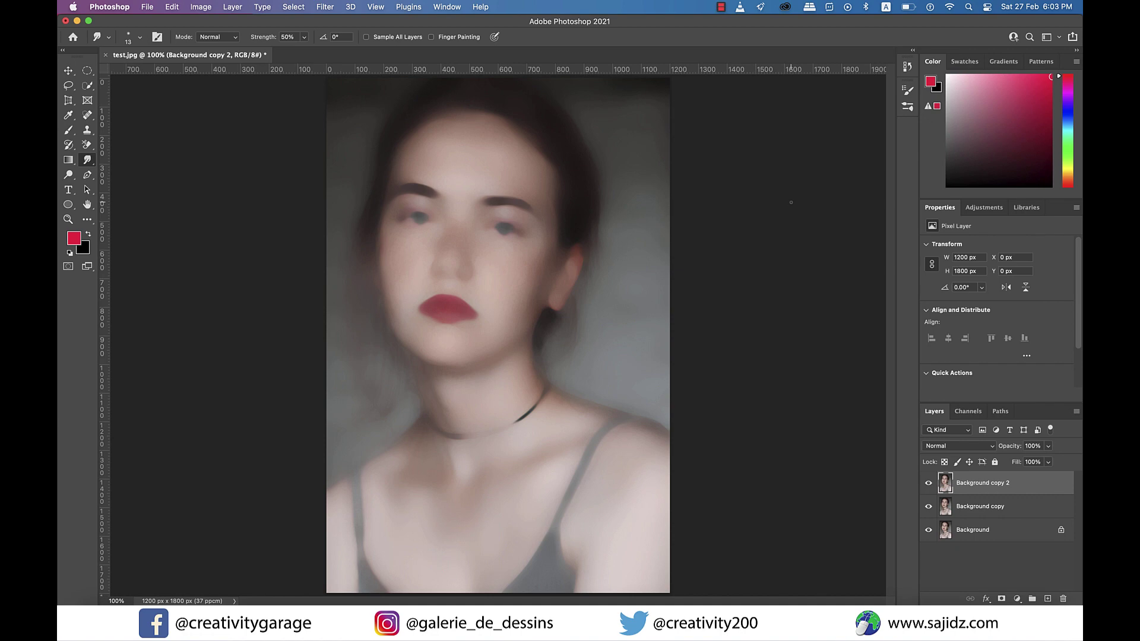
- Apply a Gaussian Blur with a radius of about 9.7 pixels to Background copy 2
{"action": "left_click", "coordinate": [325, 6]}
{"action": "mouse_move", "coordinate": [425, 175]}
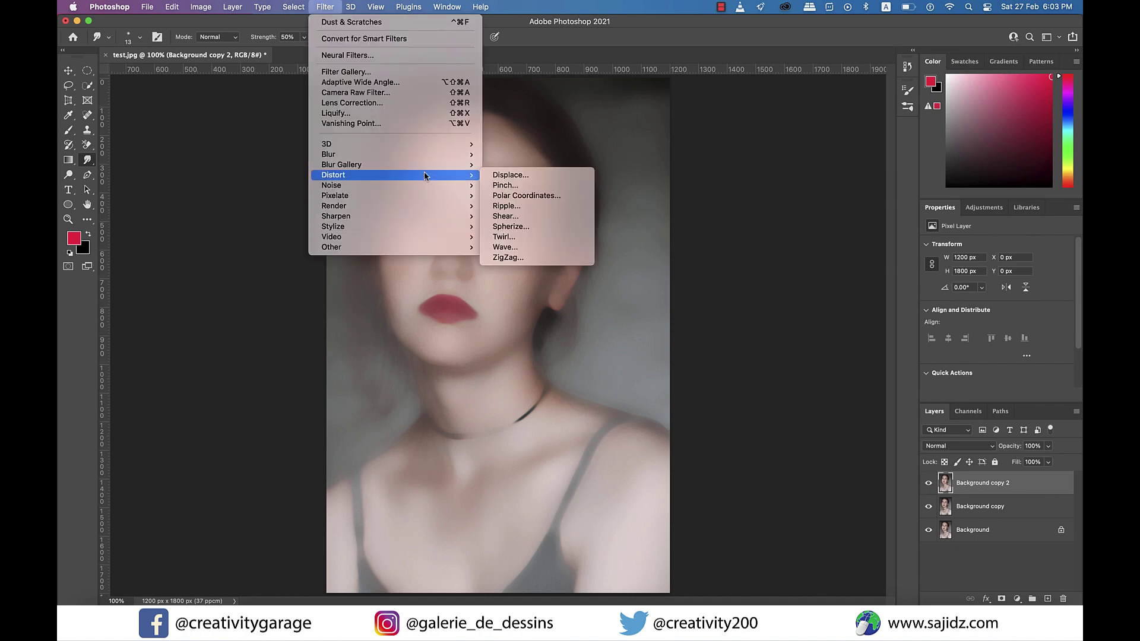
{"action": "mouse_move", "coordinate": [426, 154]}
{"action": "left_click", "coordinate": [523, 196]}
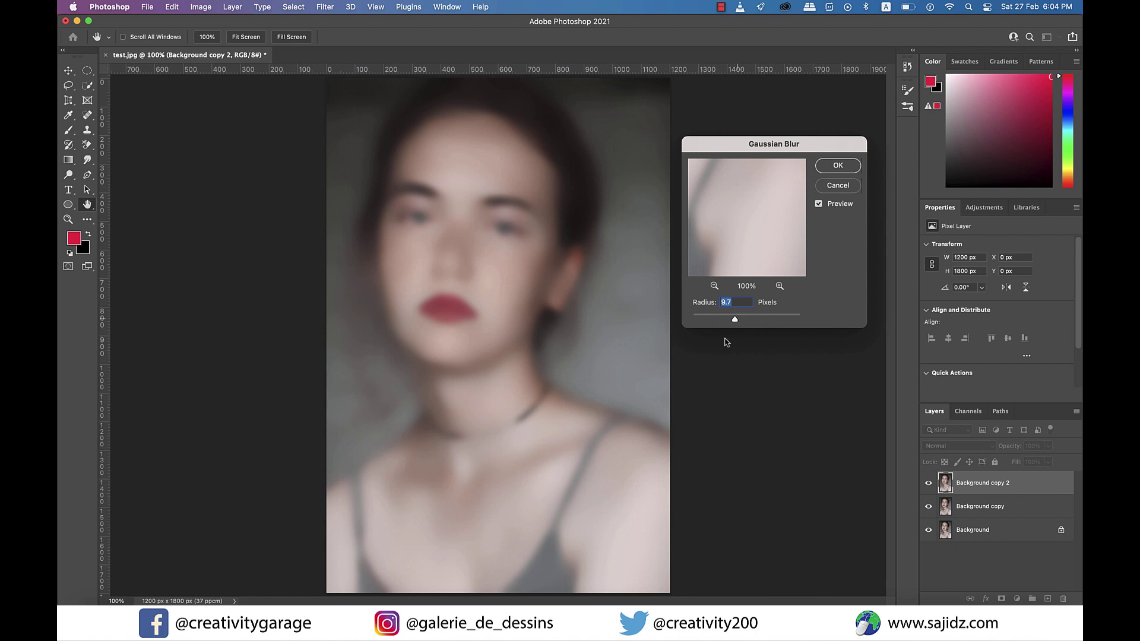
{"action": "left_click_drag", "start_coordinate": [736, 321], "coordinate": [737, 323]}
{"action": "left_click", "coordinate": [838, 165]}
- Reduce the opacity of Background copy 2 to 59%
{"action": "left_click", "coordinate": [1048, 446]}
{"action": "left_click_drag", "start_coordinate": [1042, 461], "coordinate": [1028, 466]}
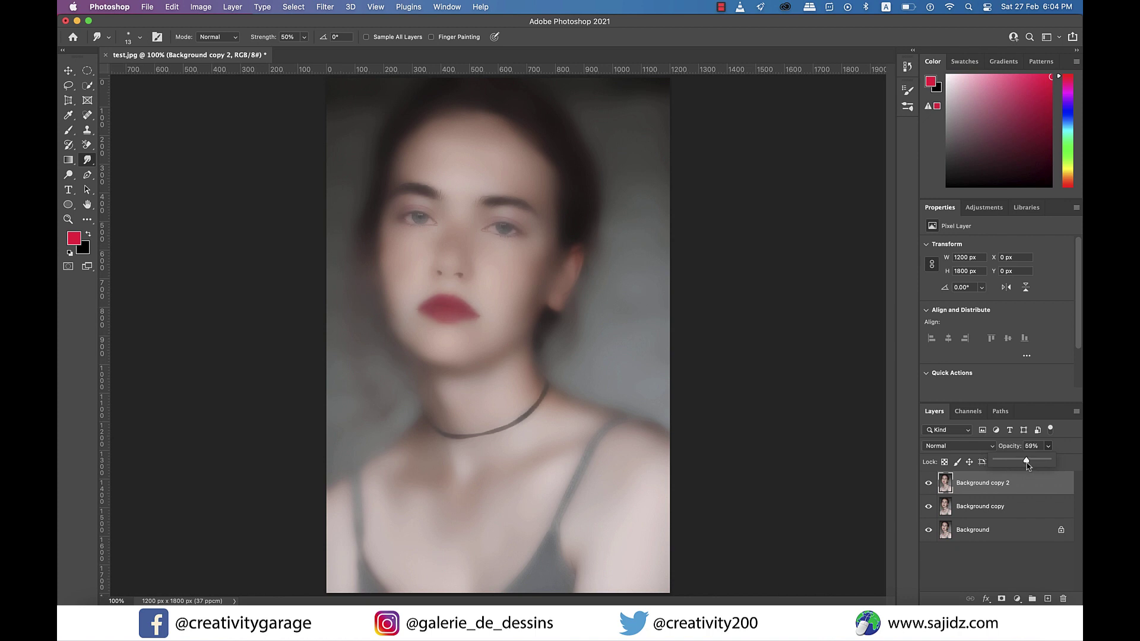
{"action": "left_click", "coordinate": [855, 486]}
- Group the Background copy and Background copy 2 layers under the name Group 1
{"action": "left_click", "coordinate": [1007, 509], "text": "super"}
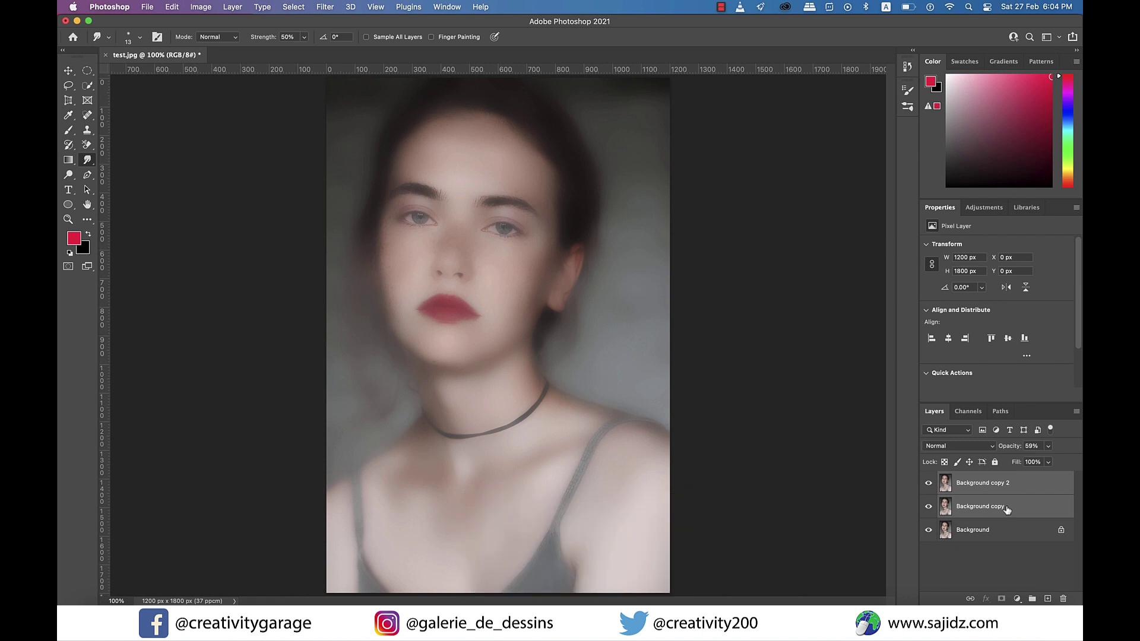
{"action": "right_click", "coordinate": [1007, 509]}
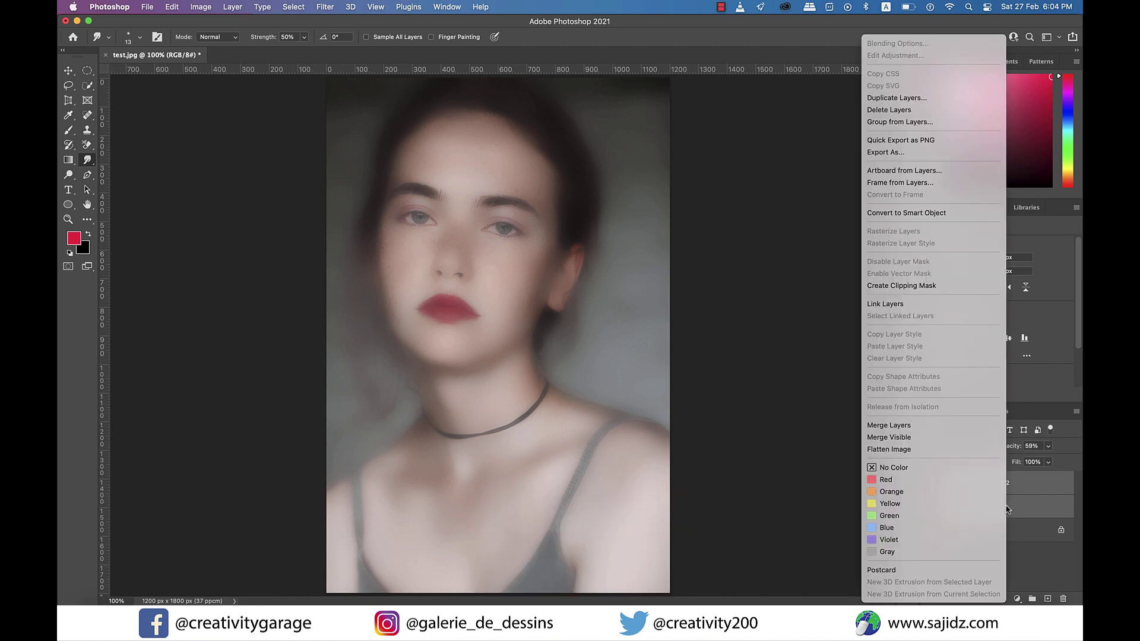
{"action": "left_click", "coordinate": [898, 123]}
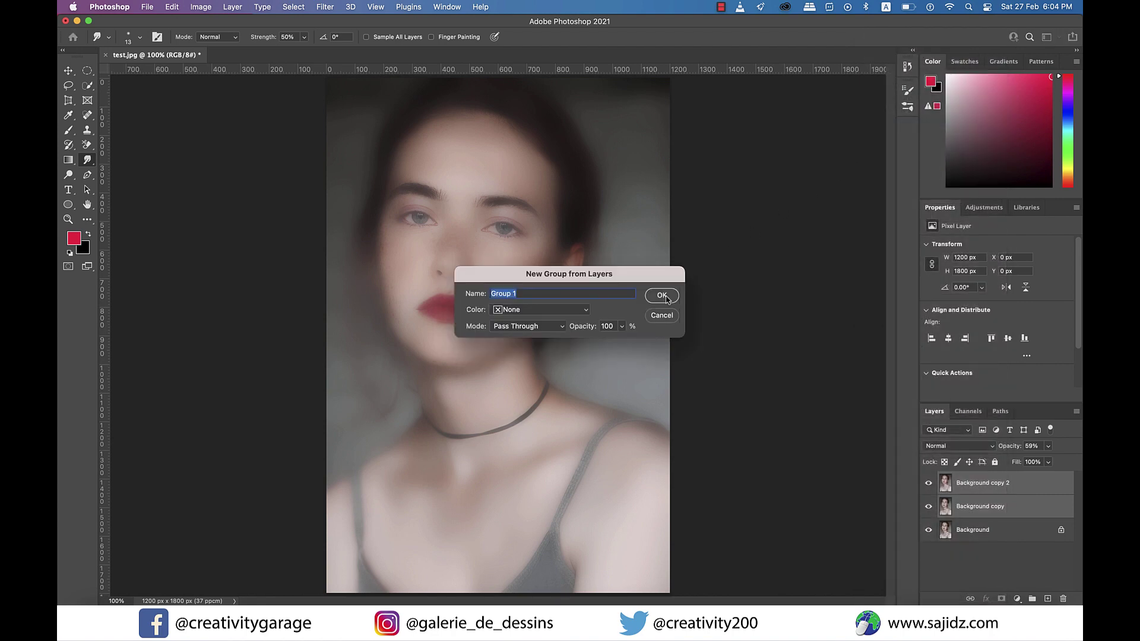
{"action": "left_click", "coordinate": [662, 296]}
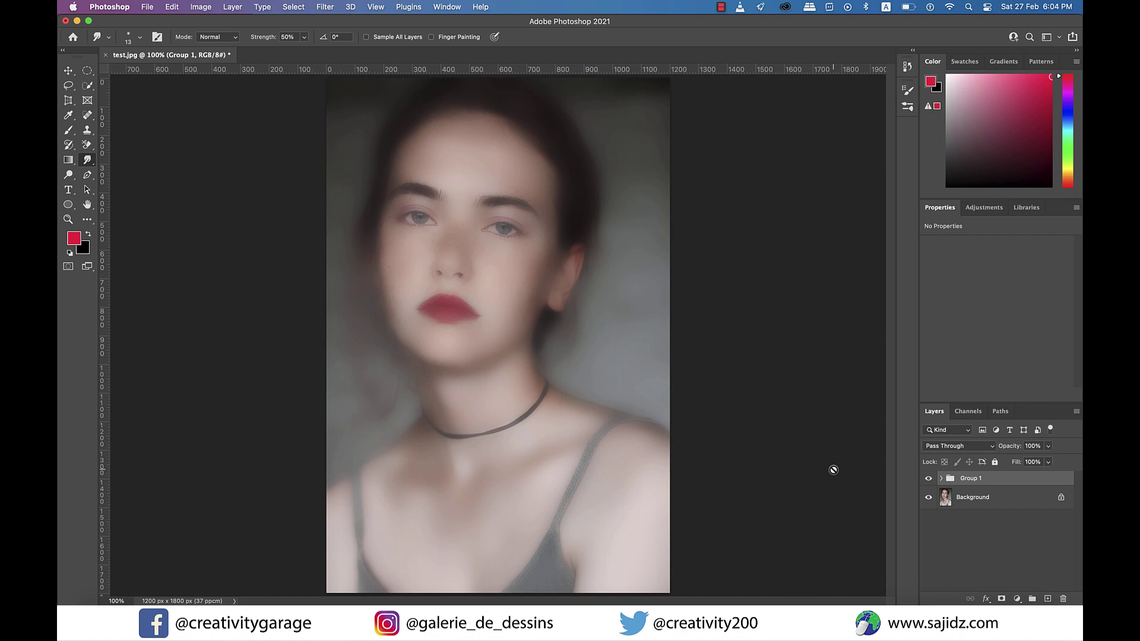
- In Group 1's blending options, split the Underlying Layer highlight range of Blend If Gray to 193 / 255
{"action": "double_click", "coordinate": [1034, 481]}
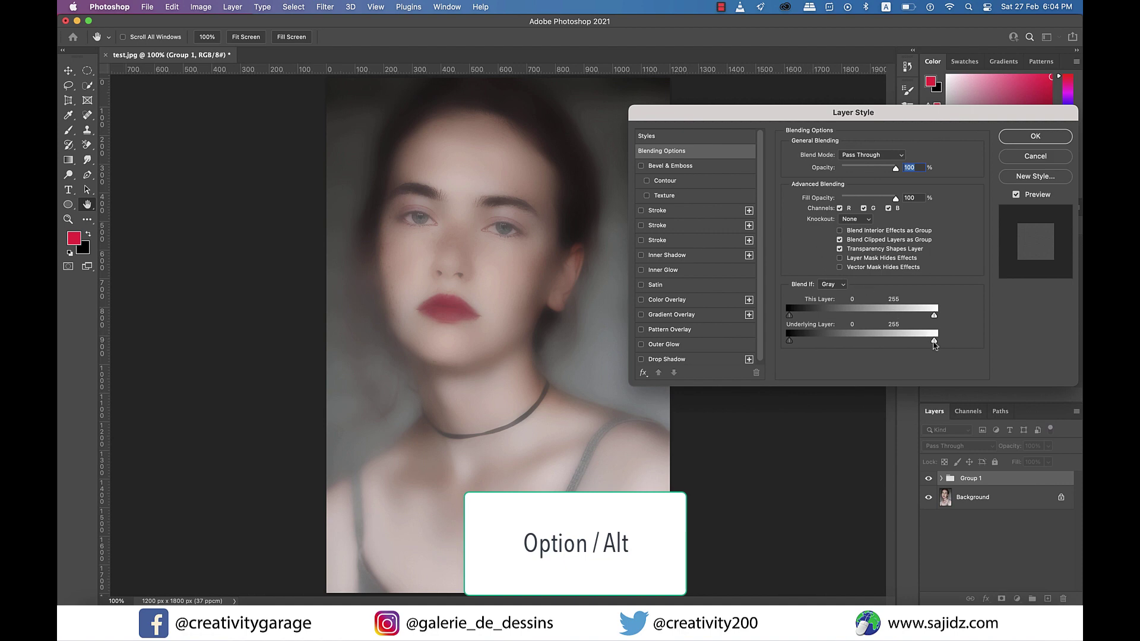
{"action": "left_click_drag", "start_coordinate": [934, 341], "coordinate": [897, 342]}
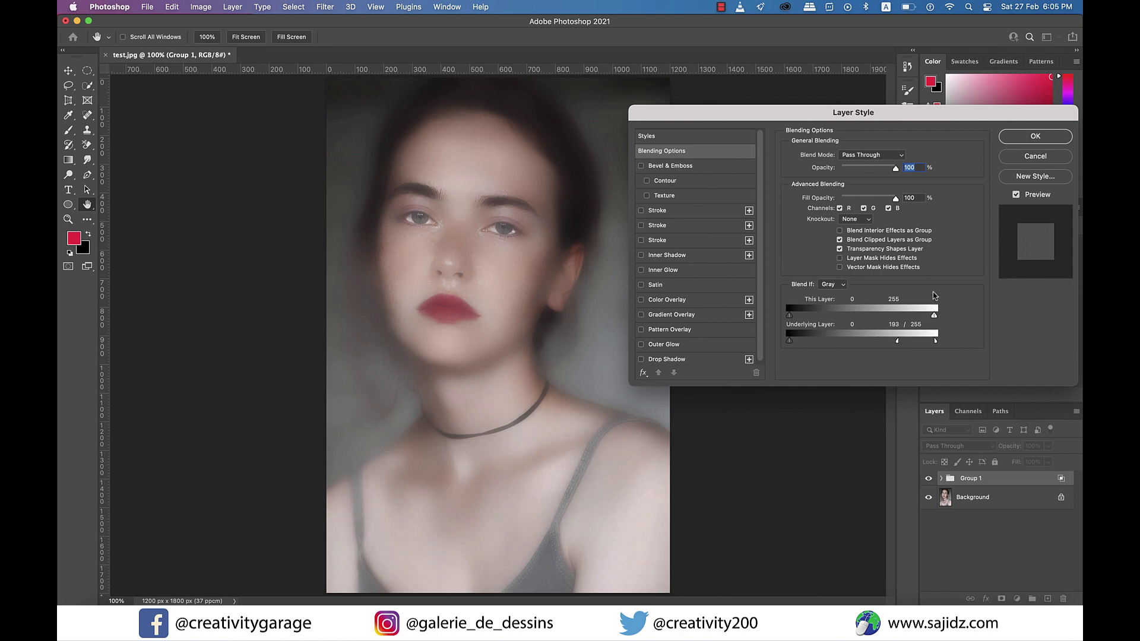
{"action": "left_click", "coordinate": [1038, 138]}
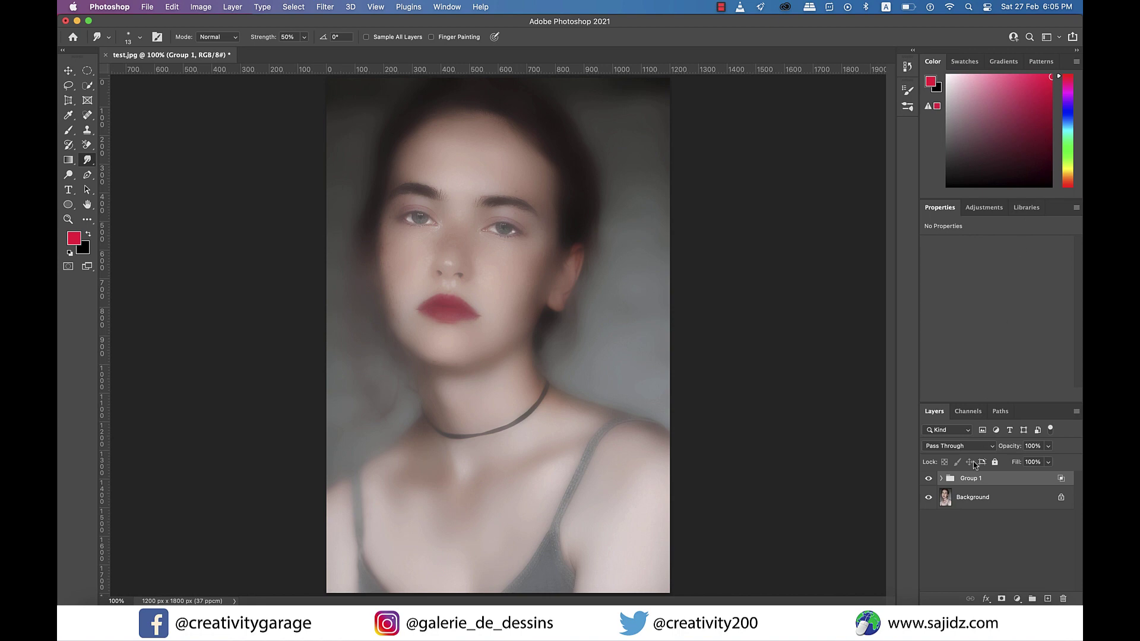
- Add a layer mask to Group 1 and fill it with black at 100% opacity in Normal mode
{"action": "left_click", "coordinate": [1003, 600]}
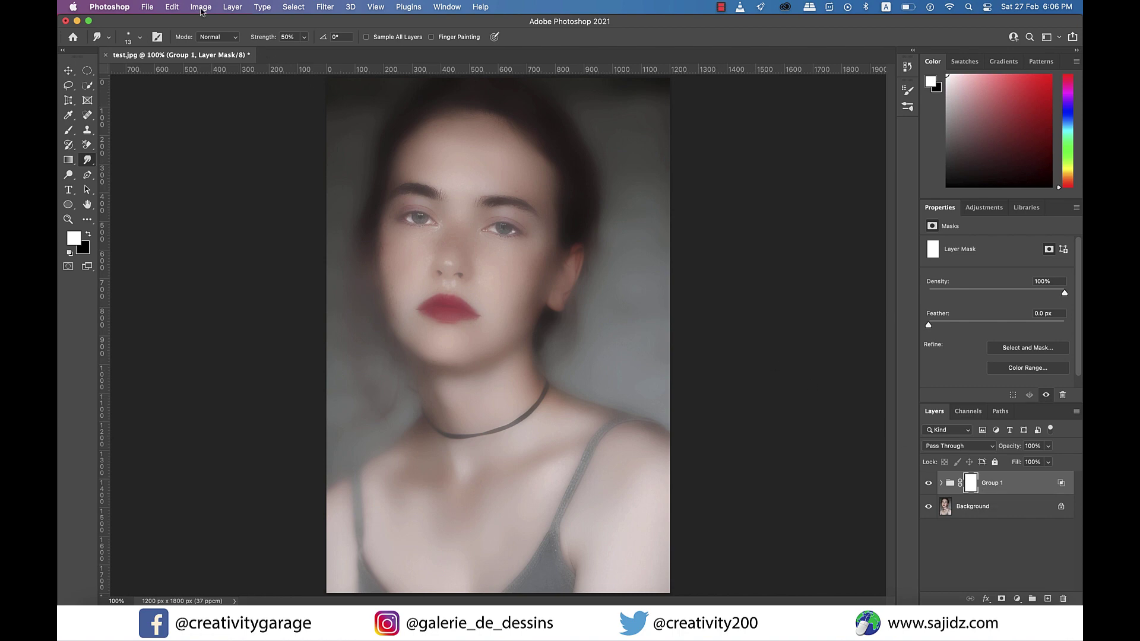
{"action": "left_click", "coordinate": [172, 6]}
{"action": "left_click", "coordinate": [215, 181]}
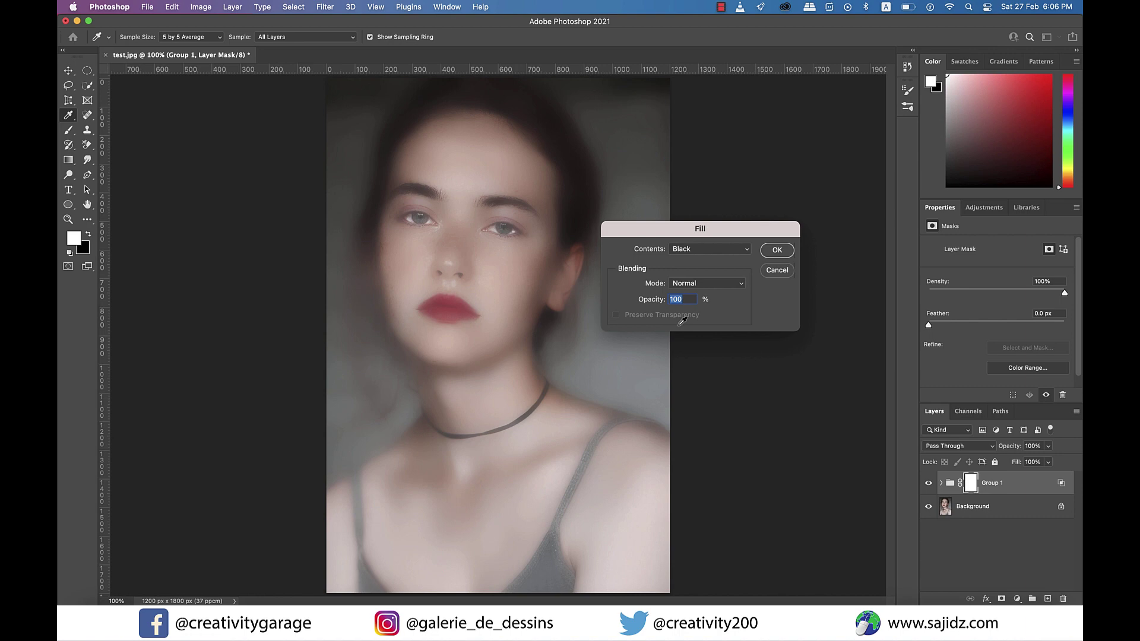
{"action": "left_click", "coordinate": [775, 254]}
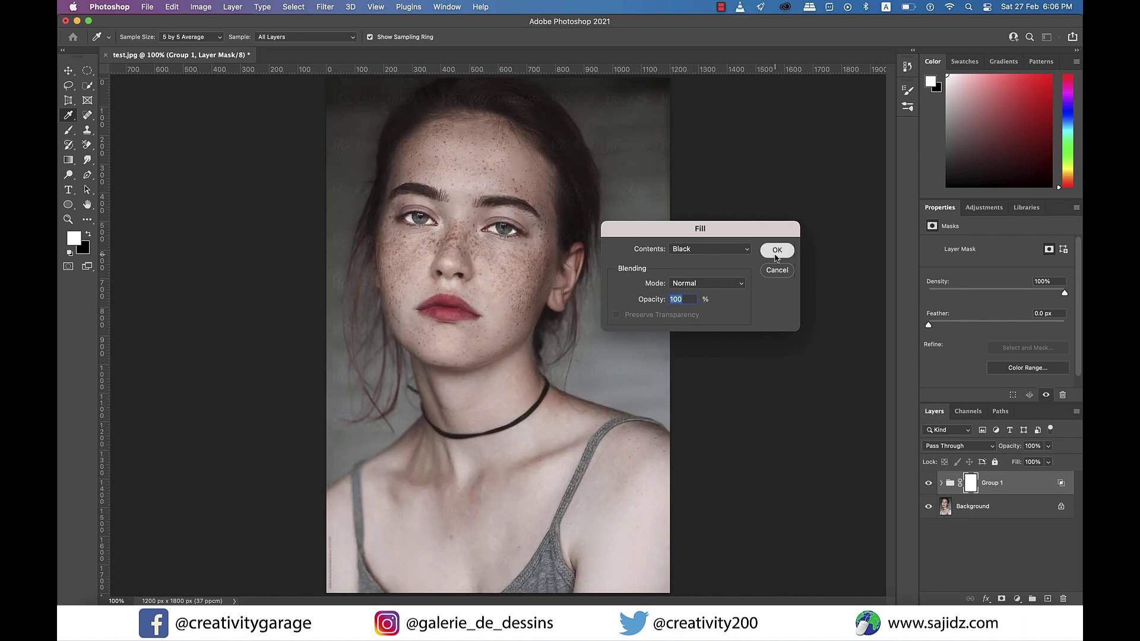
{"action": "key", "text": "r"}
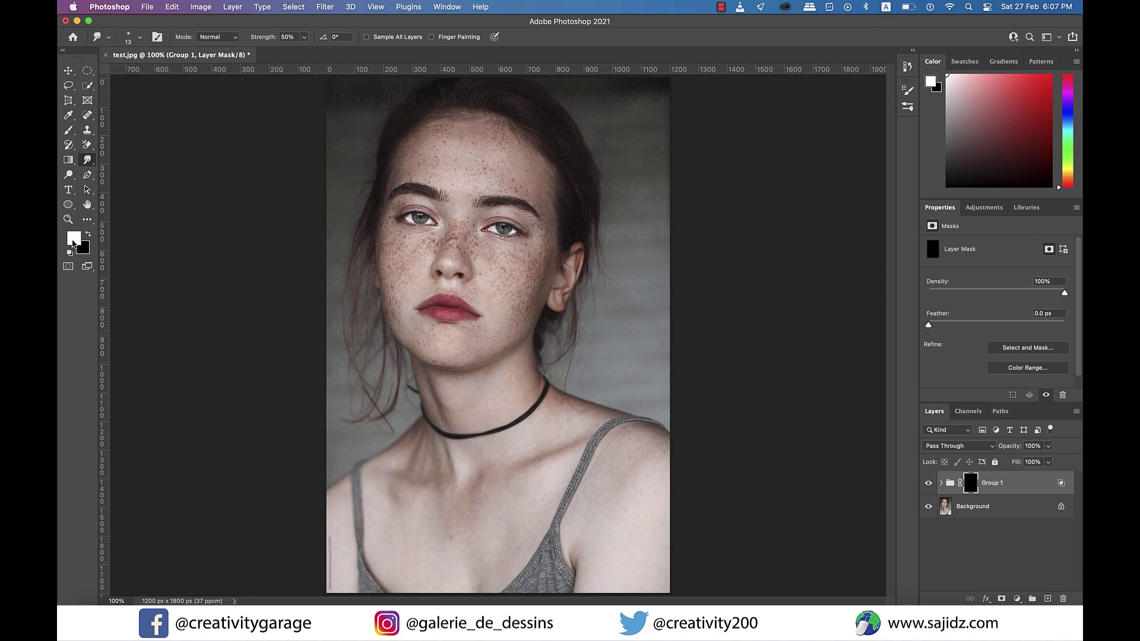
- Paint white on Group 1's mask with a brush of about 70 px to smooth the freckles on the forehead
{"action": "left_click", "coordinate": [68, 130]}
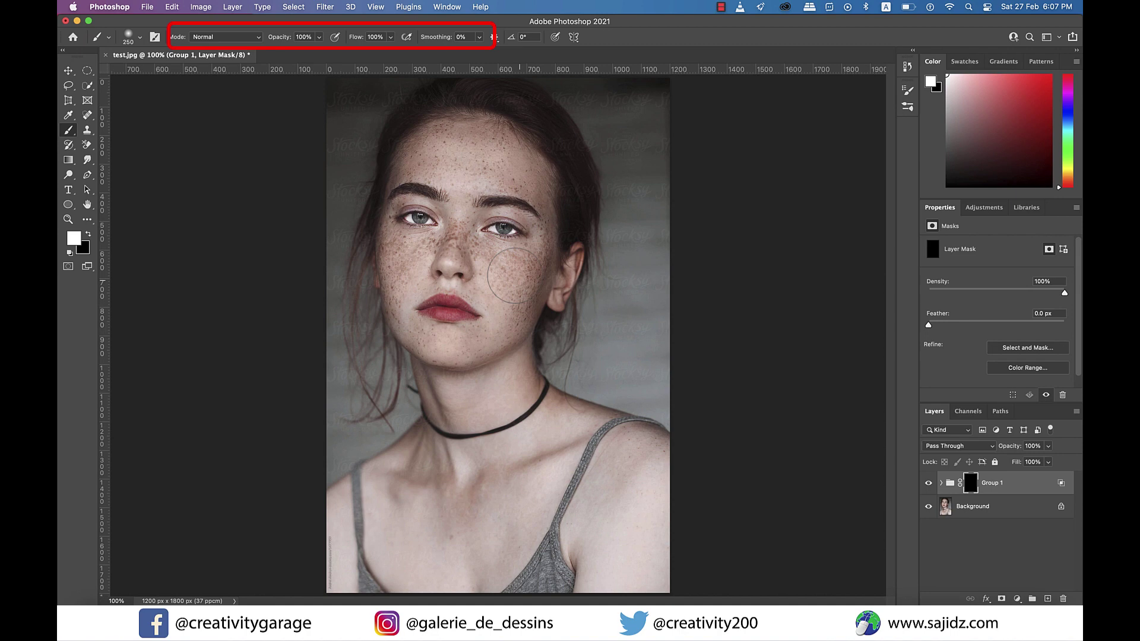
{"action": "key", "text": "bracketleft"}
{"action": "key", "text": "bracketleft"}
{"action": "key", "text": "bracketleft"}
{"action": "key", "text": "bracketleft"}
{"action": "key", "text": "bracketleft"}
{"action": "key", "text": "bracketleft"}
{"action": "left_click", "coordinate": [473, 172]}
{"action": "key", "text": "bracketleft"}
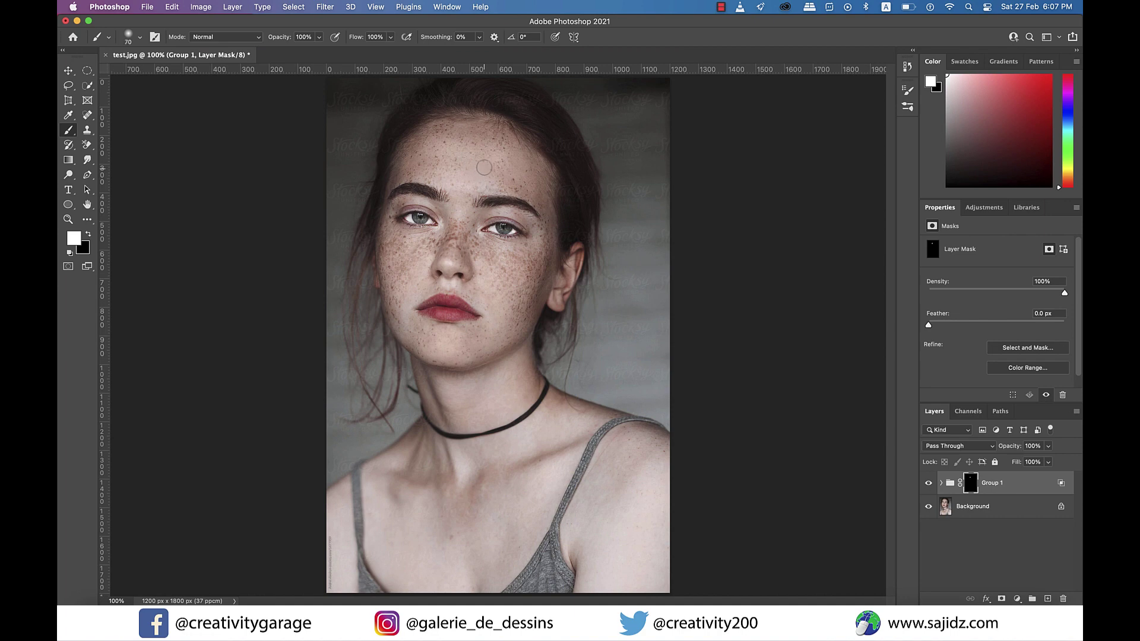
{"action": "mouse_move", "coordinate": [484, 168]}
{"action": "left_mouse_down"}
{"action": "mouse_move", "coordinate": [500, 139]}
{"action": "mouse_move", "coordinate": [478, 150]}
{"action": "mouse_move", "coordinate": [494, 150]}
{"action": "mouse_move", "coordinate": [480, 165]}
{"action": "mouse_move", "coordinate": [478, 133]}
{"action": "mouse_move", "coordinate": [445, 131]}
{"action": "mouse_move", "coordinate": [449, 186]}
{"action": "mouse_move", "coordinate": [448, 145]}
{"action": "mouse_move", "coordinate": [431, 176]}
{"action": "mouse_move", "coordinate": [417, 162]}
{"action": "mouse_move", "coordinate": [397, 180]}
{"action": "left_mouse_up"}
{"action": "key", "text": "bracketright"}
{"action": "key", "text": "bracketright"}
{"action": "key", "text": "bracketleft"}
{"action": "key", "text": "bracketleft"}
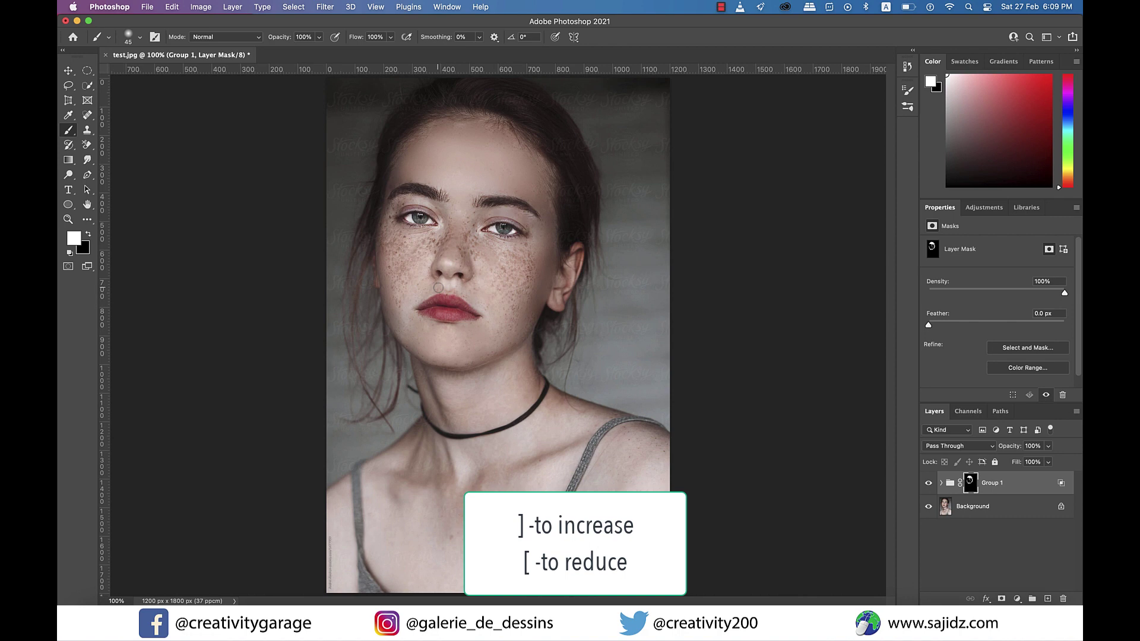
- Paint white on Group 1's mask over the cheeks and lower face, adjusting the brush size to smooth the remaining freckles
{"action": "scroll", "coordinate": [511, 304], "scroll_direction": "up", "scroll_amount": 5}
{"action": "key", "text": "bracketright"}
{"action": "scroll", "coordinate": [418, 246], "scroll_direction": "down", "scroll_amount": 3}
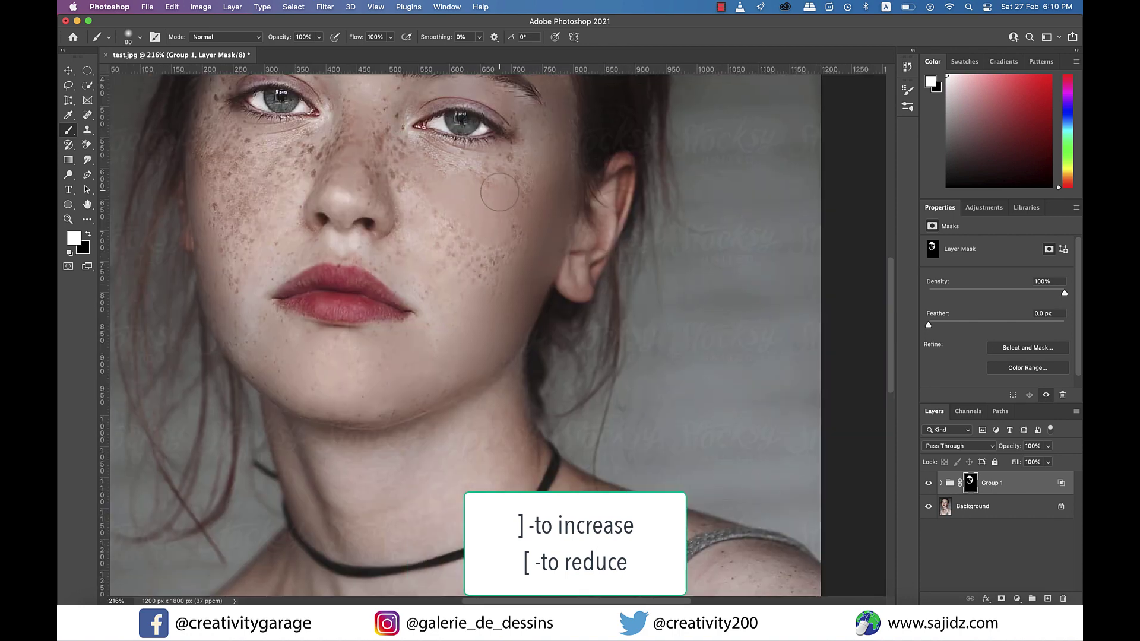
{"action": "mouse_move", "coordinate": [245, 325]}
{"action": "left_mouse_down"}
{"action": "mouse_move", "coordinate": [250, 242]}
{"action": "mouse_move", "coordinate": [203, 168]}
{"action": "mouse_move", "coordinate": [287, 199]}
{"action": "left_mouse_up"}
{"action": "key", "text": "bracketleft"}
{"action": "key", "text": "bracketleft"}
{"action": "key", "text": "bracketleft"}
{"action": "key", "text": "bracketleft"}
{"action": "key", "text": "bracketleft"}
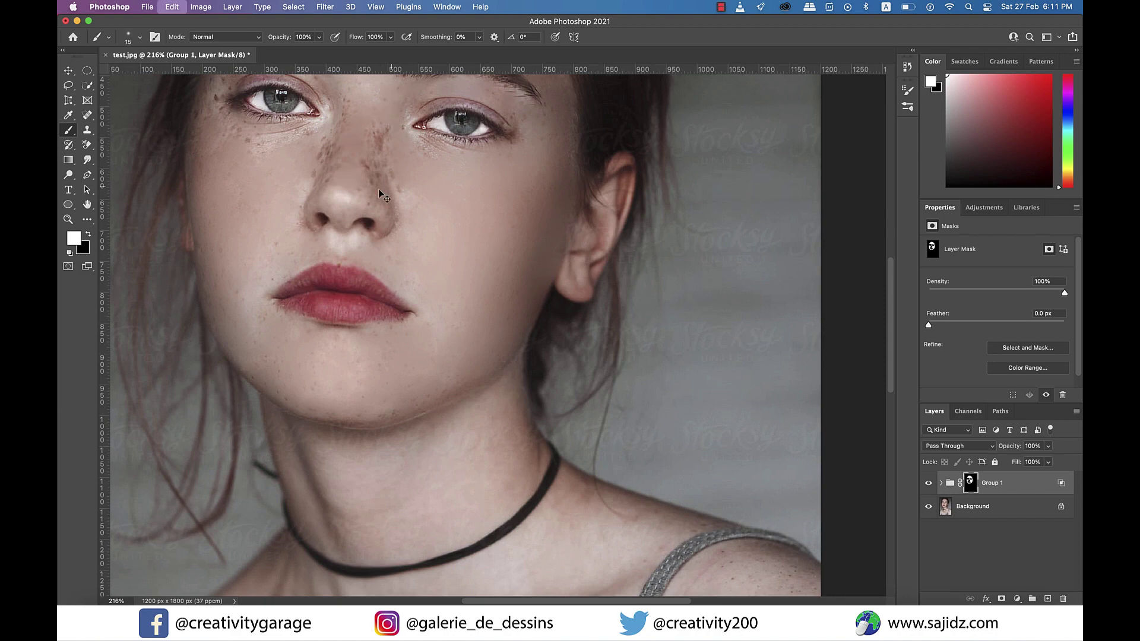
{"action": "scroll", "coordinate": [350, 178], "scroll_direction": "down", "scroll_amount": 5}
{"action": "scroll", "coordinate": [328, 251], "scroll_direction": "up", "scroll_amount": 7}
{"action": "scroll", "coordinate": [651, 363], "scroll_direction": "down", "scroll_amount": 5}
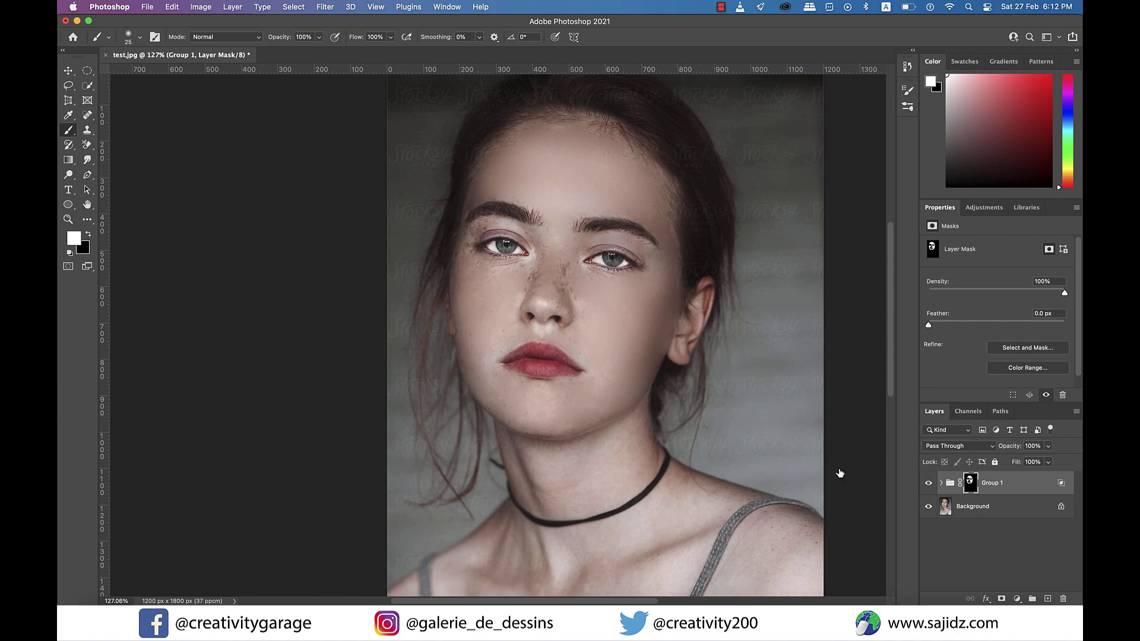
- Add a new layer above Group 1 and choose the Spot Healing Brush Tool
{"action": "left_click", "coordinate": [1048, 599]}
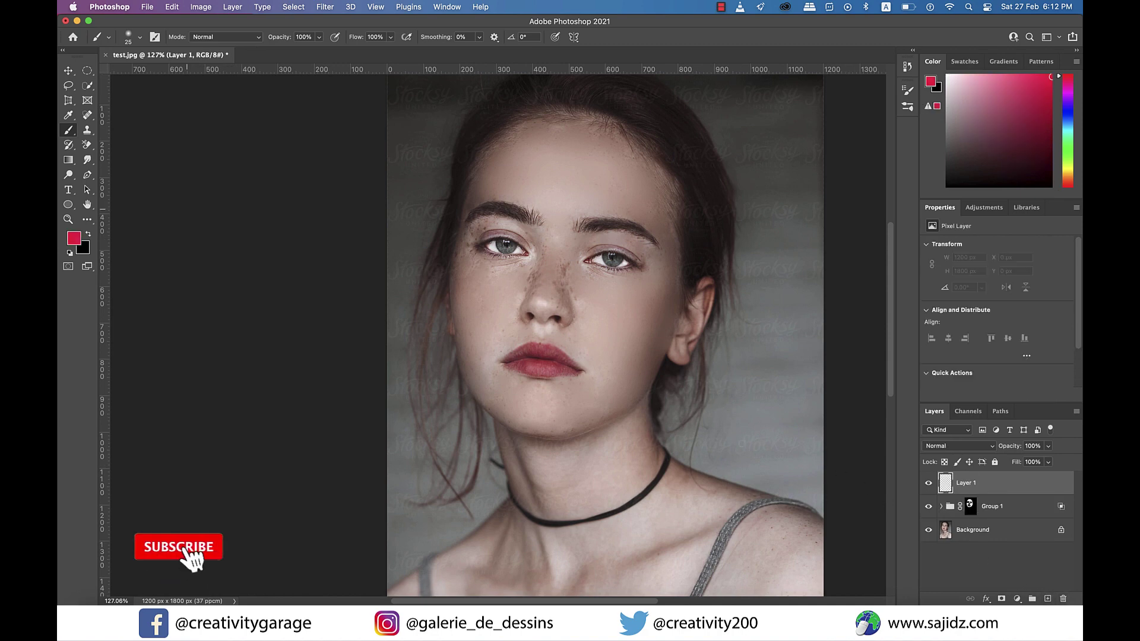
{"action": "left_click", "coordinate": [88, 116]}
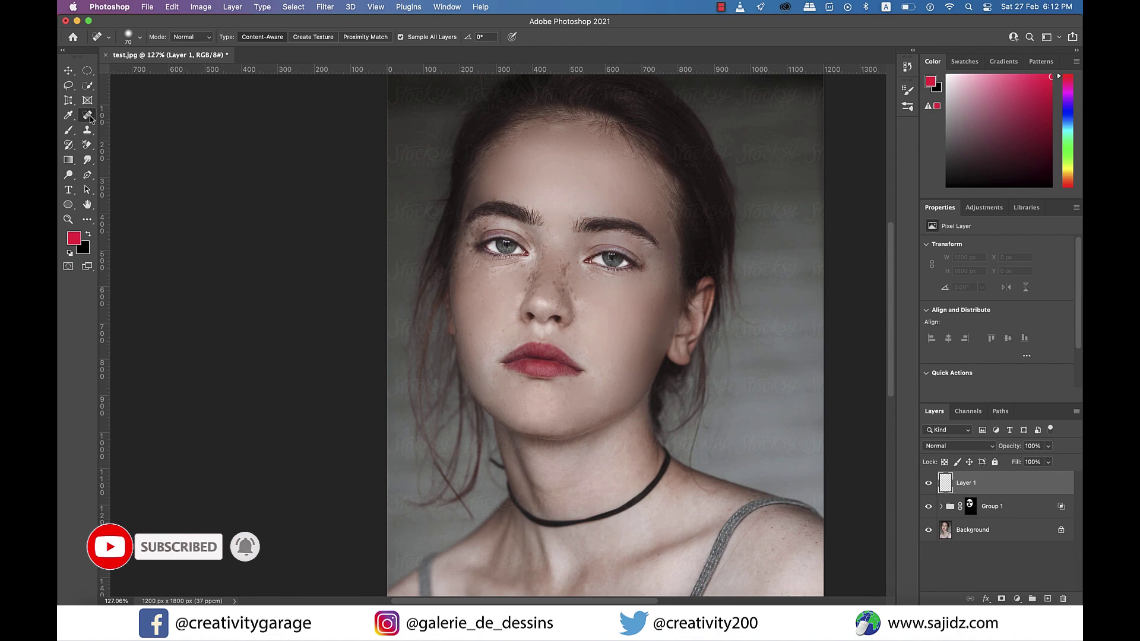
{"action": "right_click", "coordinate": [90, 117]}
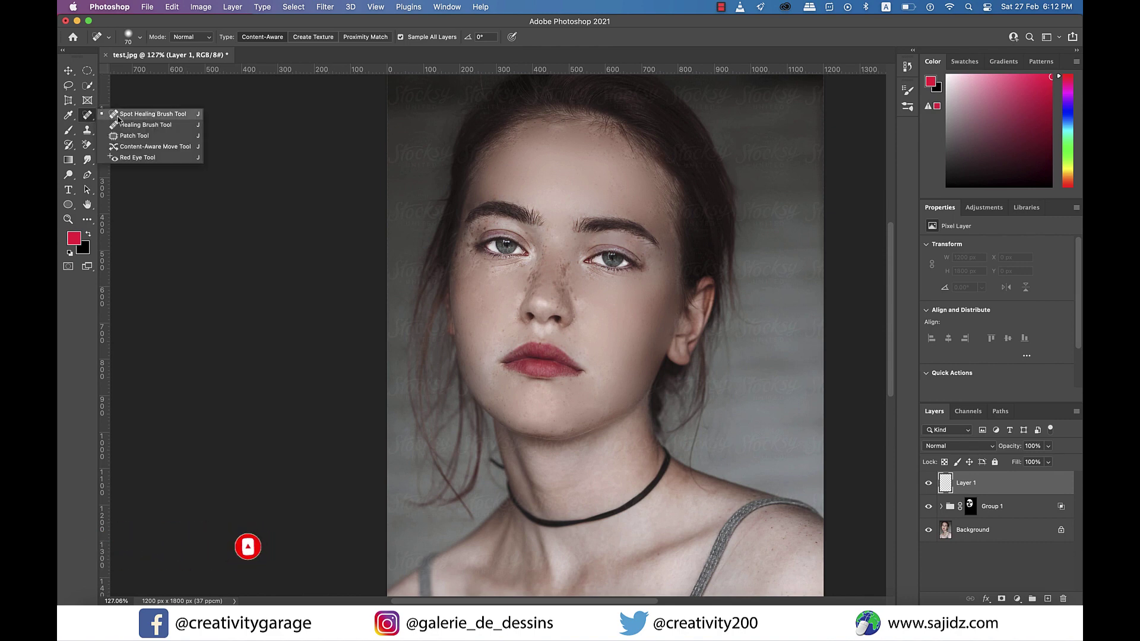
{"action": "left_click", "coordinate": [118, 116]}
- Reduce the healing brush to 15 px and heal the spots around the subject's right eye and temple on Layer 1
{"action": "scroll", "coordinate": [454, 245], "scroll_direction": "up", "scroll_amount": 5}
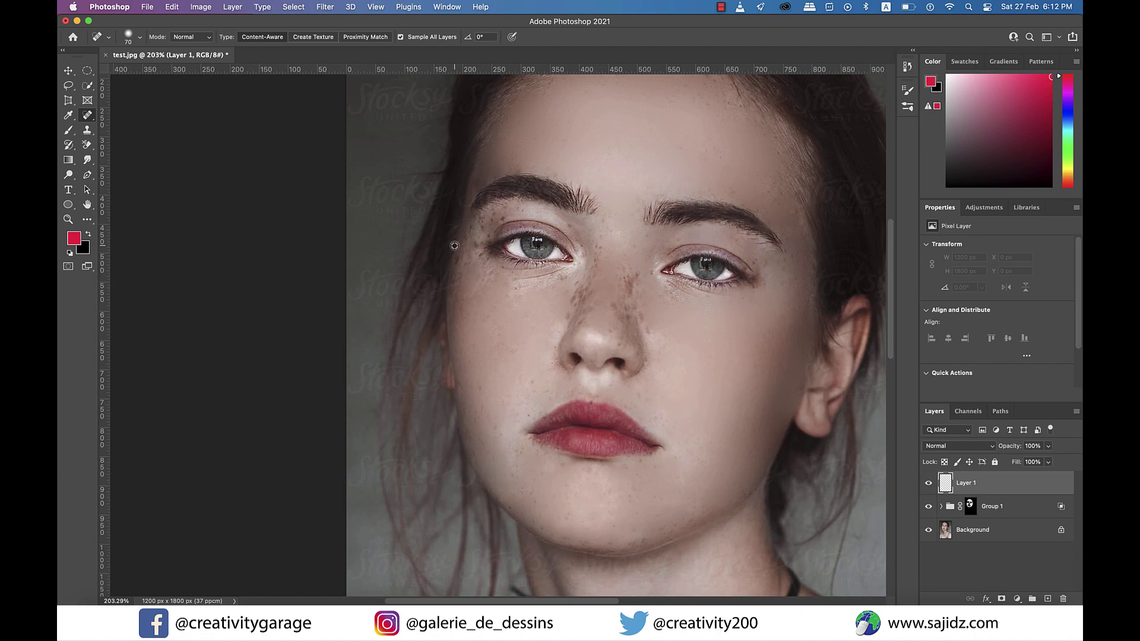
{"action": "scroll", "coordinate": [455, 245], "scroll_direction": "up", "scroll_amount": 5}
{"action": "key", "text": "bracketleft"}
{"action": "key", "text": "bracketleft"}
{"action": "key", "text": "bracketleft"}
{"action": "key", "text": "bracketleft"}
{"action": "key", "text": "bracketleft"}
{"action": "key", "text": "bracketleft"}
{"action": "key", "text": "bracketleft"}
{"action": "key", "text": "bracketleft"}
{"action": "key", "text": "bracketleft"}
{"action": "left_click", "coordinate": [649, 181]}
{"action": "left_click", "coordinate": [509, 232]}
{"action": "left_click", "coordinate": [491, 244]}
{"action": "left_click_drag", "start_coordinate": [501, 212], "coordinate": [501, 221]}
{"action": "left_click", "coordinate": [458, 274]}
{"action": "left_click", "coordinate": [474, 286]}
{"action": "left_click", "coordinate": [506, 212]}
{"action": "left_click", "coordinate": [554, 294]}
- Heal the remaining freckles beside the nose, below the eyes and on the cheeks
{"action": "left_click", "coordinate": [790, 291]}
{"action": "left_click", "coordinate": [652, 341]}
{"action": "left_click", "coordinate": [648, 362]}
{"action": "left_click", "coordinate": [661, 333]}
{"action": "scroll", "coordinate": [683, 315], "scroll_direction": "left", "scroll_amount": 1}
{"action": "left_click", "coordinate": [706, 285]}
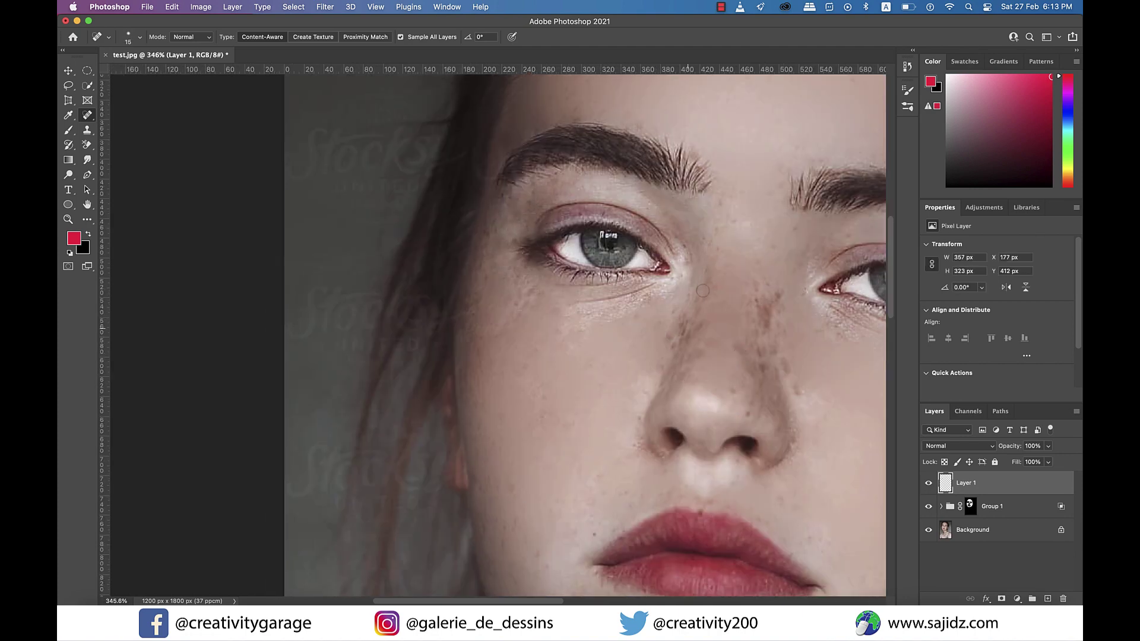
{"action": "scroll", "coordinate": [681, 328], "scroll_direction": "right", "scroll_amount": 5}
{"action": "left_click", "coordinate": [620, 376]}
{"action": "left_click", "coordinate": [601, 316]}
{"action": "left_click", "coordinate": [583, 412]}
{"action": "left_click", "coordinate": [596, 360]}
- Remove the dark freckle patches along the bridge and side of the nose
{"action": "scroll", "coordinate": [603, 380], "scroll_direction": "down", "scroll_amount": 8}
{"action": "scroll", "coordinate": [615, 378], "scroll_direction": "up", "scroll_amount": 5}
{"action": "left_click", "coordinate": [88, 115]}
{"action": "left_click", "coordinate": [134, 141]}
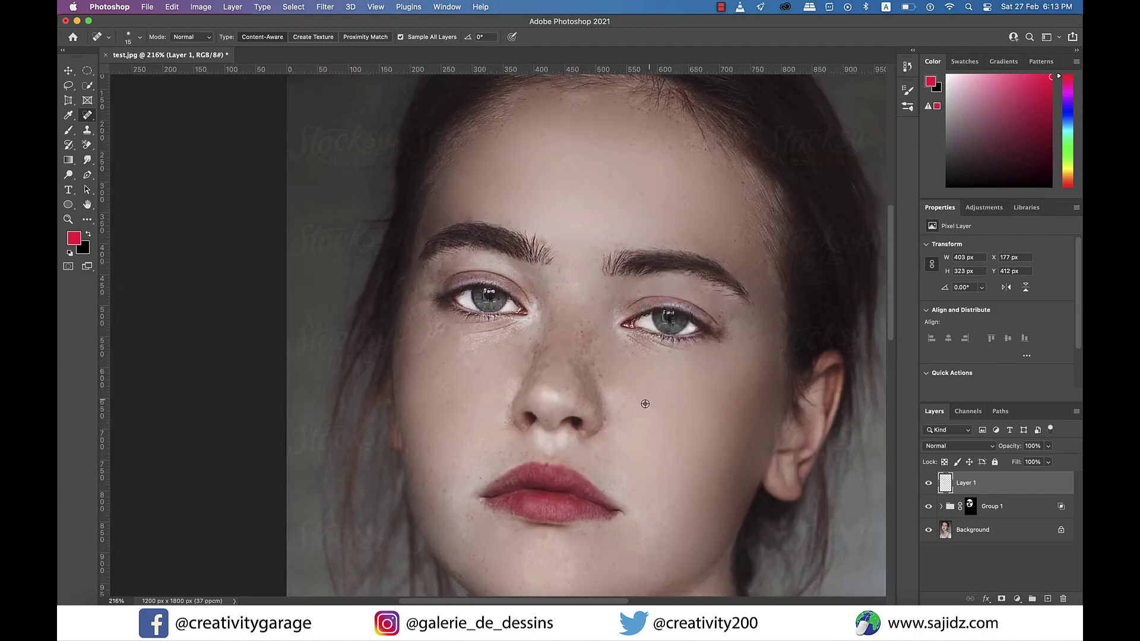
{"action": "left_click_drag", "start_coordinate": [575, 347], "coordinate": [576, 351]}
{"action": "left_click_drag", "start_coordinate": [576, 357], "coordinate": [584, 384]}
{"action": "key", "text": "s"}
{"action": "scroll", "coordinate": [591, 390], "scroll_direction": "up", "scroll_amount": 2}
{"action": "key", "text": "j"}
{"action": "left_click", "coordinate": [581, 316]}
{"action": "left_click", "coordinate": [599, 310]}
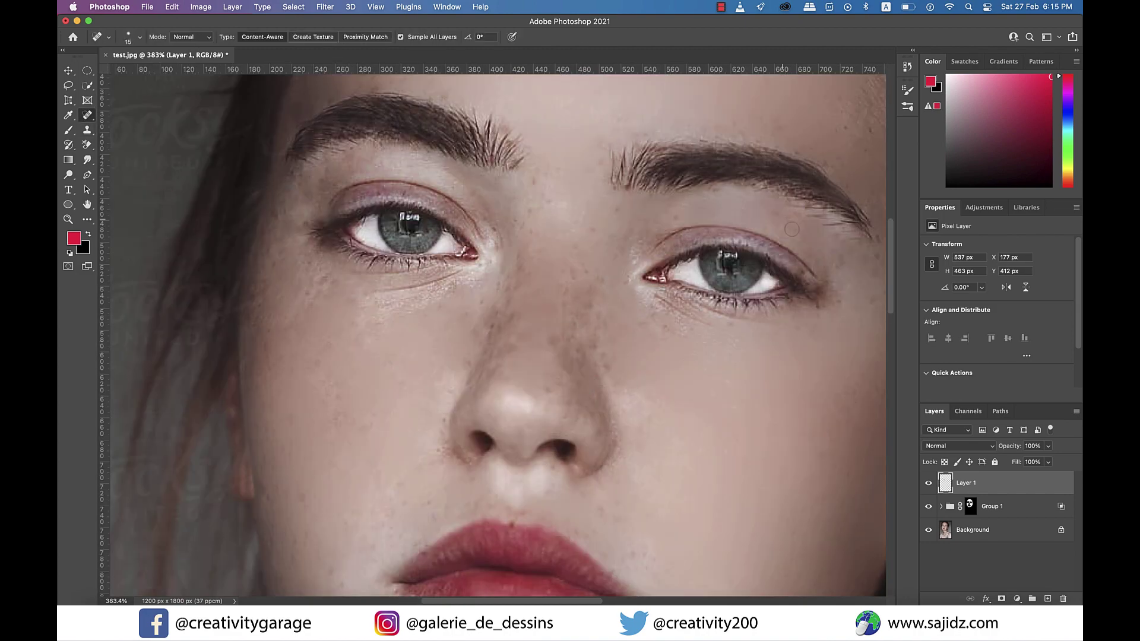
- Heal the small leftover spots across the cheeks, nose and under-eye skin
{"action": "scroll", "coordinate": [594, 315], "scroll_direction": "right", "scroll_amount": 5}
{"action": "left_click", "coordinate": [335, 351]}
{"action": "left_click_drag", "start_coordinate": [317, 319], "coordinate": [300, 365]}
{"action": "left_click_drag", "start_coordinate": [354, 264], "coordinate": [346, 278]}
{"action": "left_click_drag", "start_coordinate": [322, 373], "coordinate": [303, 398]}
{"action": "scroll", "coordinate": [303, 404], "scroll_direction": "up", "scroll_amount": 2}
{"action": "left_click", "coordinate": [344, 336]}
{"action": "left_click_drag", "start_coordinate": [300, 460], "coordinate": [322, 492]}
{"action": "left_click_drag", "start_coordinate": [592, 466], "coordinate": [558, 509]}
{"action": "left_click", "coordinate": [569, 316]}
{"action": "left_click_drag", "start_coordinate": [506, 371], "coordinate": [506, 396]}
{"action": "mouse_move", "coordinate": [501, 320]}
{"action": "left_mouse_down"}
{"action": "mouse_move", "coordinate": [505, 334]}
{"action": "mouse_move", "coordinate": [470, 328]}
{"action": "left_mouse_up"}
- Clean up the remaining small spots around the nostrils, mouth and lower face
{"action": "scroll", "coordinate": [682, 362], "scroll_direction": "up", "scroll_amount": 2}
{"action": "left_click_drag", "start_coordinate": [481, 506], "coordinate": [494, 513]}
{"action": "left_click", "coordinate": [453, 548]}
{"action": "left_click_drag", "start_coordinate": [326, 506], "coordinate": [331, 518]}
{"action": "scroll", "coordinate": [537, 410], "scroll_direction": "down", "scroll_amount": 3}
{"action": "key", "text": "s"}
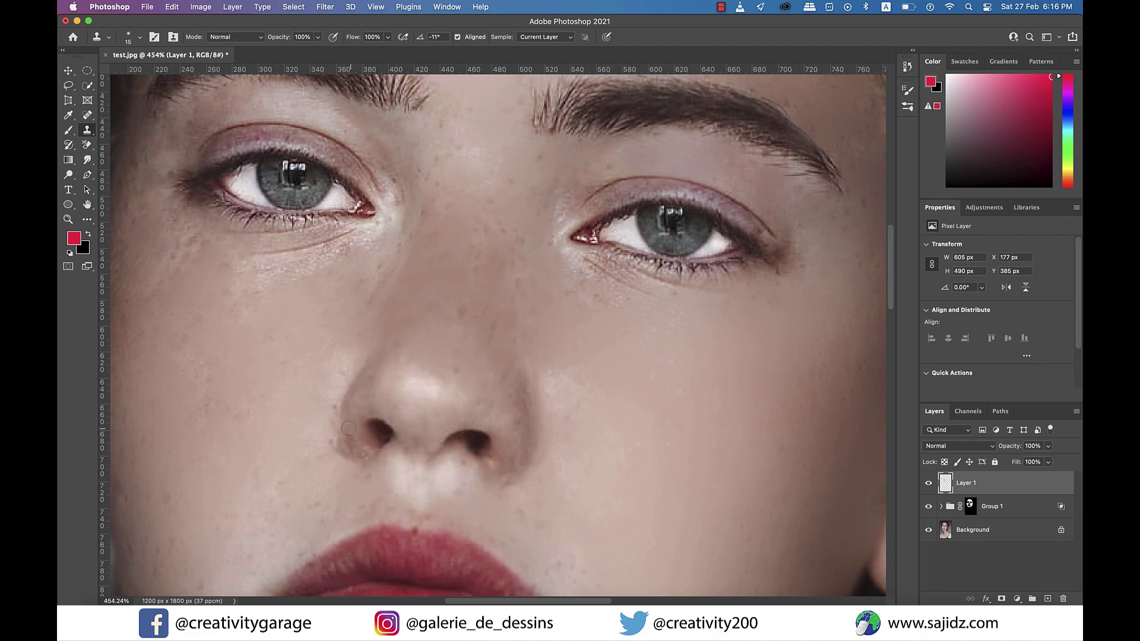
{"action": "scroll", "coordinate": [464, 478], "scroll_direction": "down", "scroll_amount": 3}
{"action": "scroll", "coordinate": [464, 478], "scroll_direction": "up", "scroll_amount": 2}
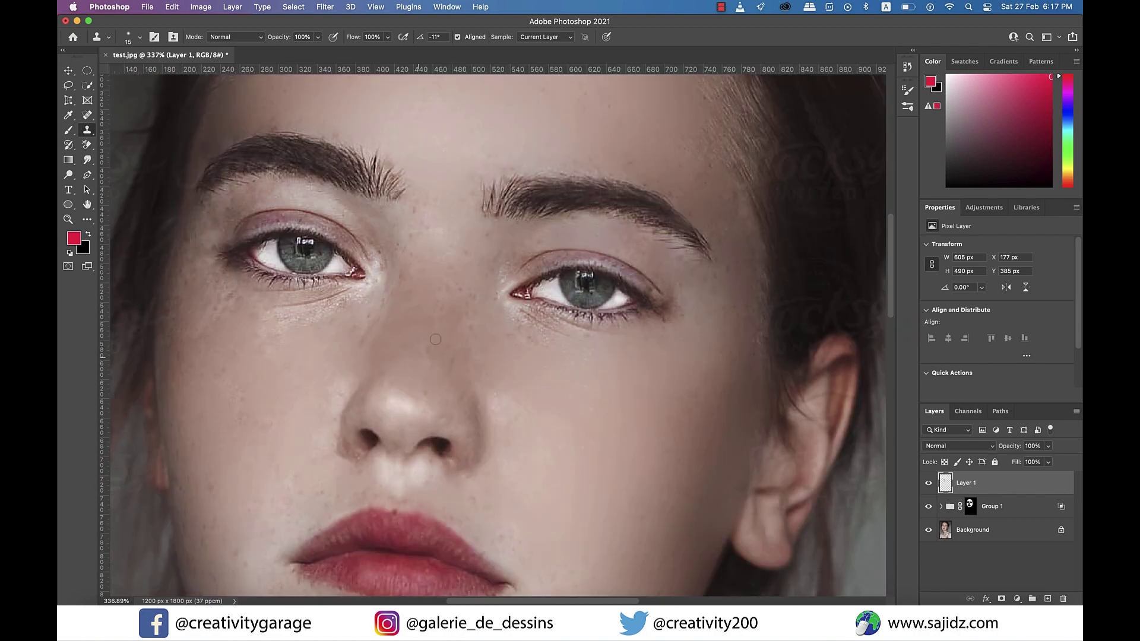
{"action": "scroll", "coordinate": [399, 356], "scroll_direction": "down", "scroll_amount": 2}
{"action": "key", "text": "j"}
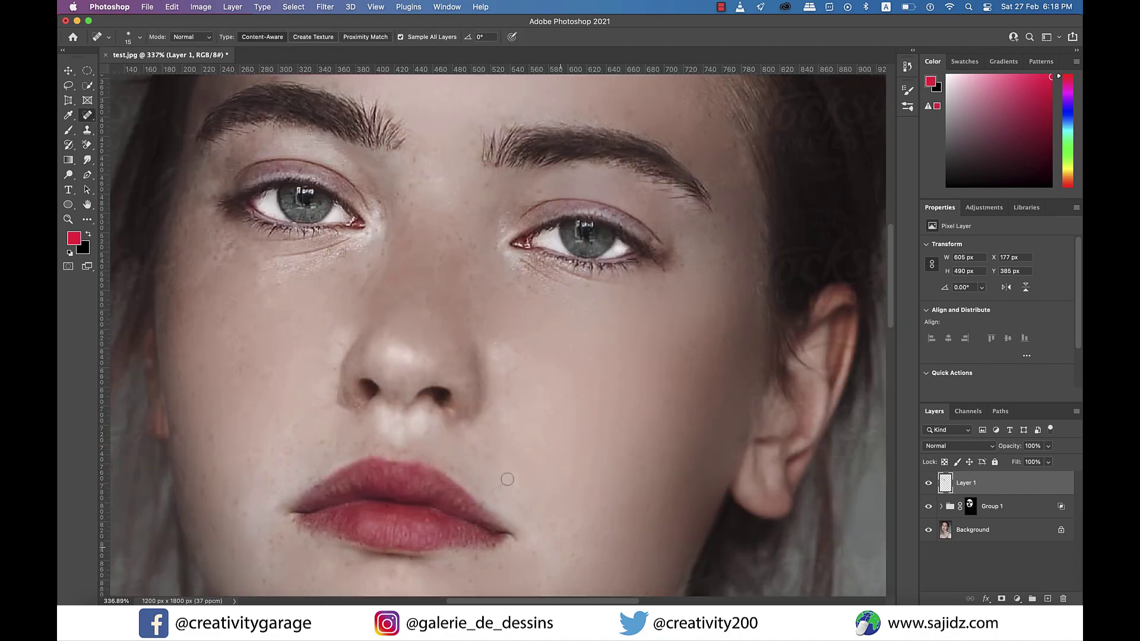
{"action": "scroll", "coordinate": [368, 523], "scroll_direction": "down", "scroll_amount": 3}
{"action": "left_click", "coordinate": [310, 499]}
{"action": "scroll", "coordinate": [302, 513], "scroll_direction": "down", "scroll_amount": 2}
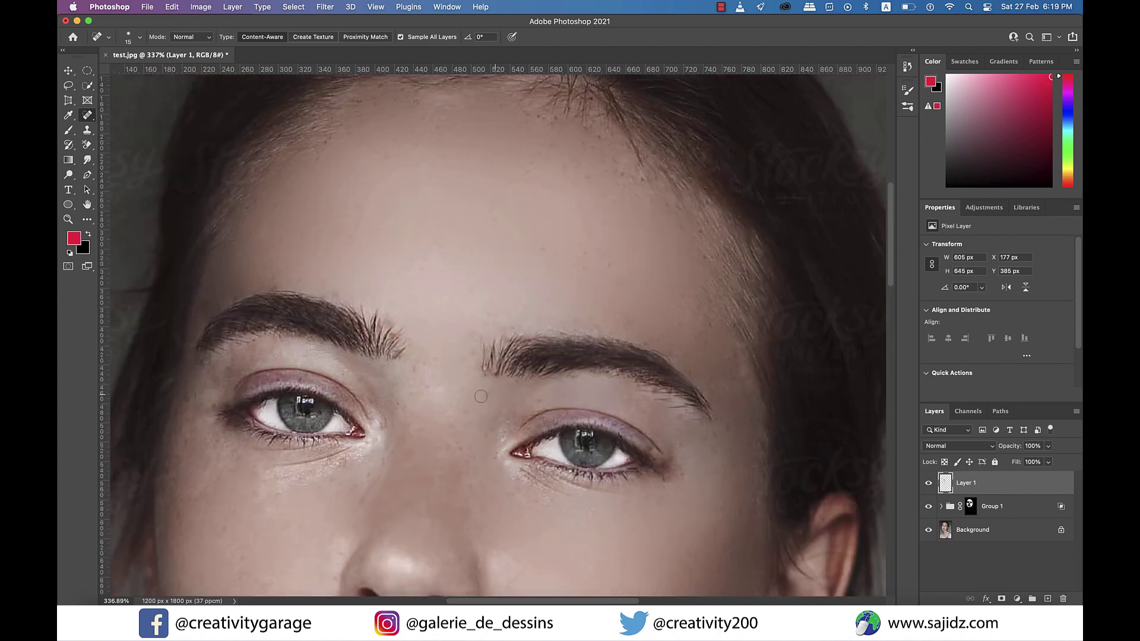
- Enlarge the healing brush and heal the blemishes on the neck, chest and shoulders, then set the brush to 40 px
{"action": "scroll", "coordinate": [458, 240], "scroll_direction": "down", "scroll_amount": 5}
{"action": "scroll", "coordinate": [499, 336], "scroll_direction": "right", "scroll_amount": 2}
{"action": "key", "text": "bracketright"}
{"action": "key", "text": "bracketright"}
{"action": "key", "text": "bracketright"}
{"action": "key", "text": "bracketright"}
{"action": "key", "text": "bracketright"}
{"action": "key", "text": "bracketright"}
{"action": "key", "text": "bracketright"}
{"action": "key", "text": "bracketright"}
{"action": "key", "text": "bracketright"}
{"action": "key", "text": "bracketright"}
{"action": "key", "text": "bracketright"}
{"action": "key", "text": "bracketright"}
{"action": "left_click", "coordinate": [399, 565]}
{"action": "left_click", "coordinate": [588, 495]}
{"action": "scroll", "coordinate": [499, 336], "scroll_direction": "right", "scroll_amount": 1}
{"action": "left_click", "coordinate": [459, 576]}
{"action": "key", "text": "bracketleft"}
{"action": "key", "text": "bracketleft"}
{"action": "key", "text": "bracketleft"}
{"action": "key", "text": "bracketleft"}
{"action": "key", "text": "bracketleft"}
{"action": "key", "text": "bracketleft"}
{"action": "key", "text": "bracketleft"}
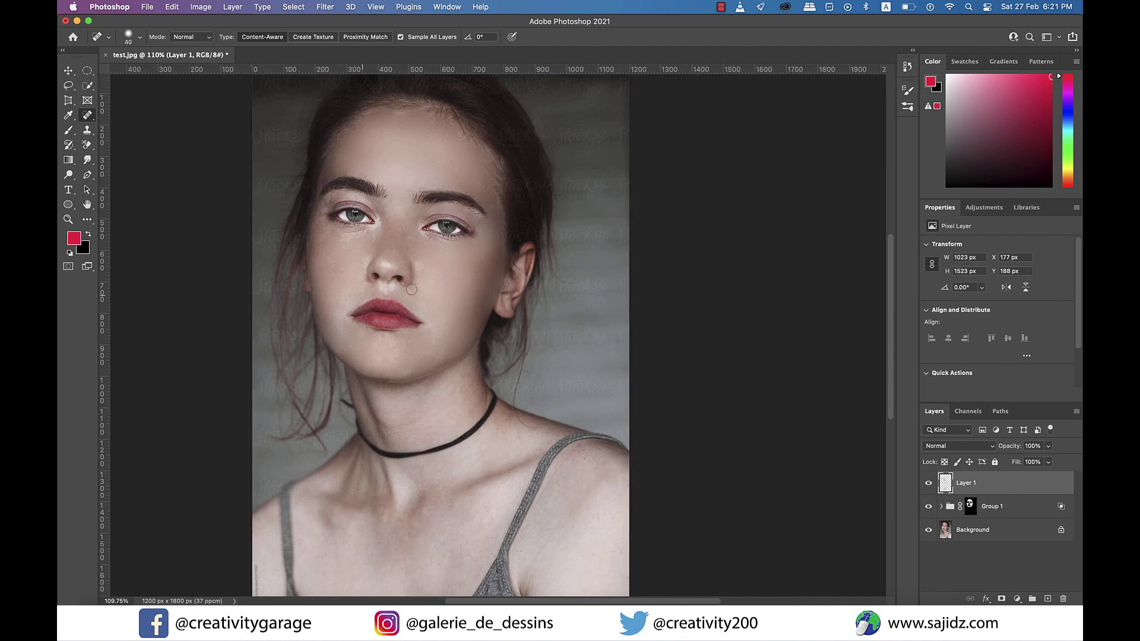
- Heal the uneven skin at the outer corner of the subject's right eye with the 40 px Spot Healing Brush
{"action": "scroll", "coordinate": [366, 236], "scroll_direction": "left", "scroll_amount": 5}
{"action": "left_click", "coordinate": [468, 200]}
{"action": "left_click", "coordinate": [453, 213]}
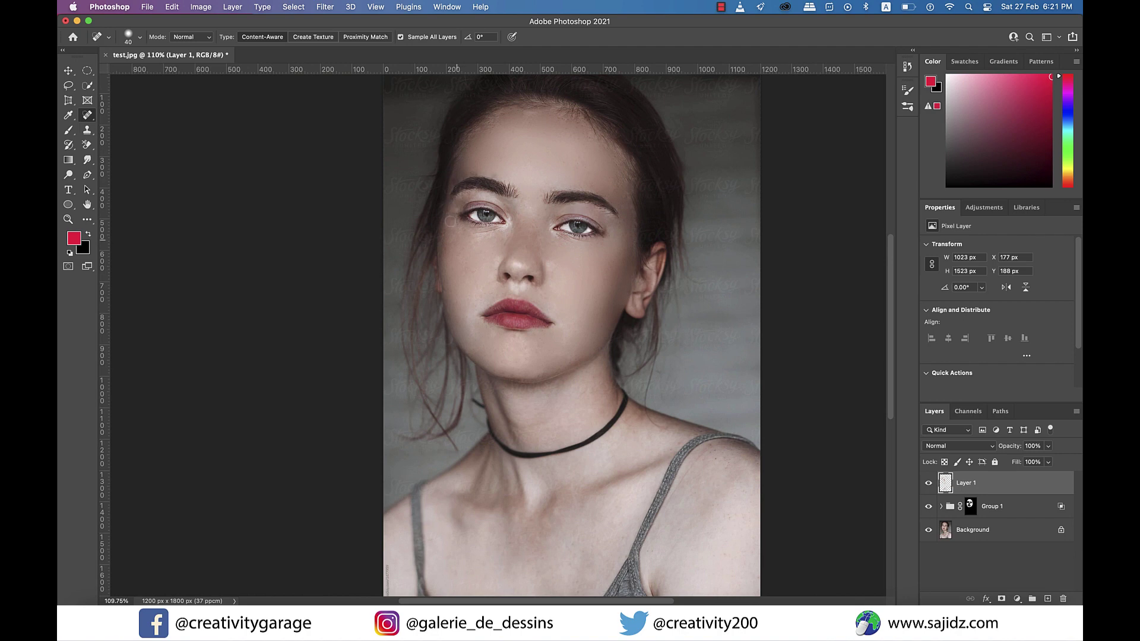
{"action": "scroll", "coordinate": [452, 219], "scroll_direction": "up", "scroll_amount": 5}
{"action": "left_click", "coordinate": [453, 201]}
- Patch the skin at the outer corners of the eyes with the Patch Tool and clear the selection
{"action": "right_click", "coordinate": [87, 115]}
{"action": "left_click", "coordinate": [137, 137]}
{"action": "left_click_drag", "start_coordinate": [461, 190], "coordinate": [465, 202]}
{"action": "left_click_drag", "start_coordinate": [730, 248], "coordinate": [738, 251]}
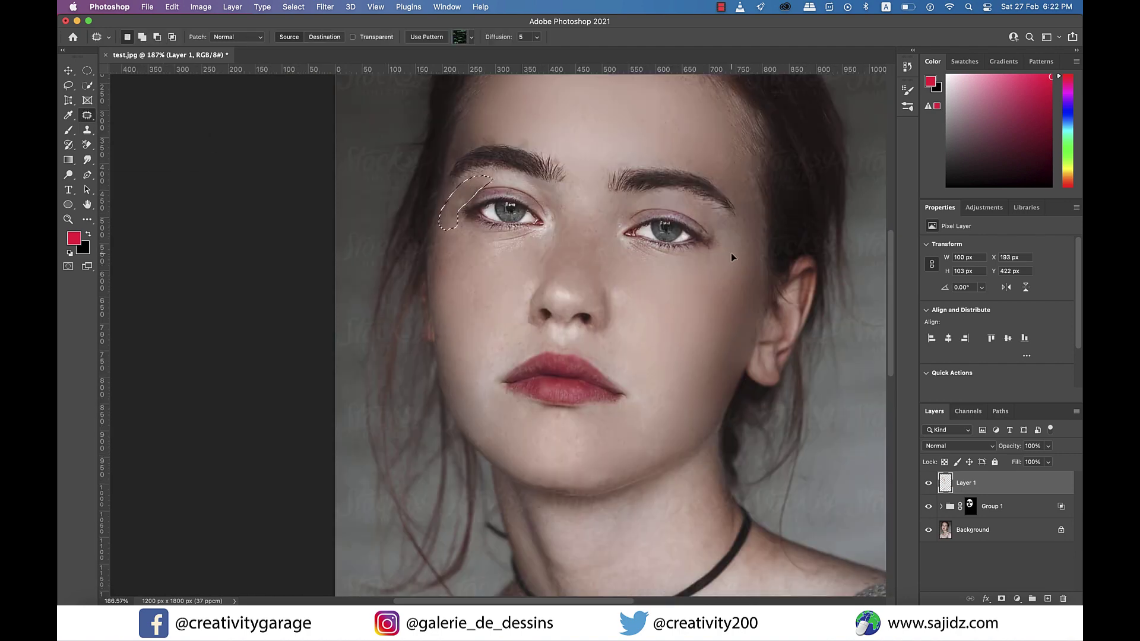
{"action": "key", "text": "v"}
{"action": "left_click", "coordinate": [713, 483]}
- Hide and show Layer 1 and Group 1 to compare the retouched portrait with the original
{"action": "scroll", "coordinate": [713, 483], "scroll_direction": "down", "scroll_amount": 8}
{"action": "left_click", "coordinate": [991, 483]}
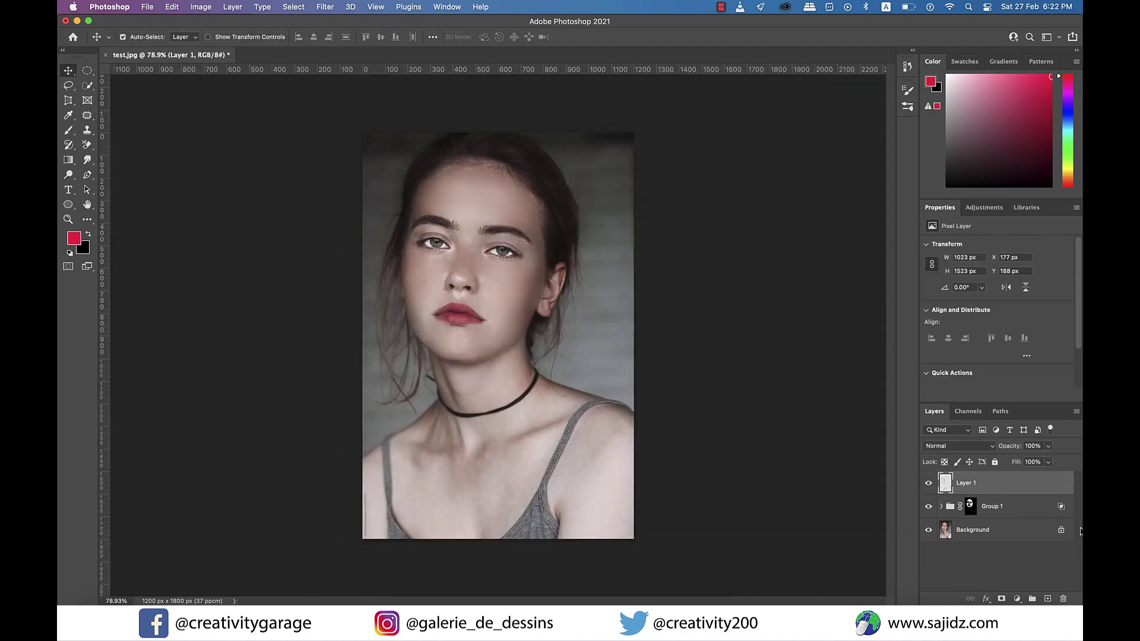
{"action": "left_click", "coordinate": [1081, 530]}
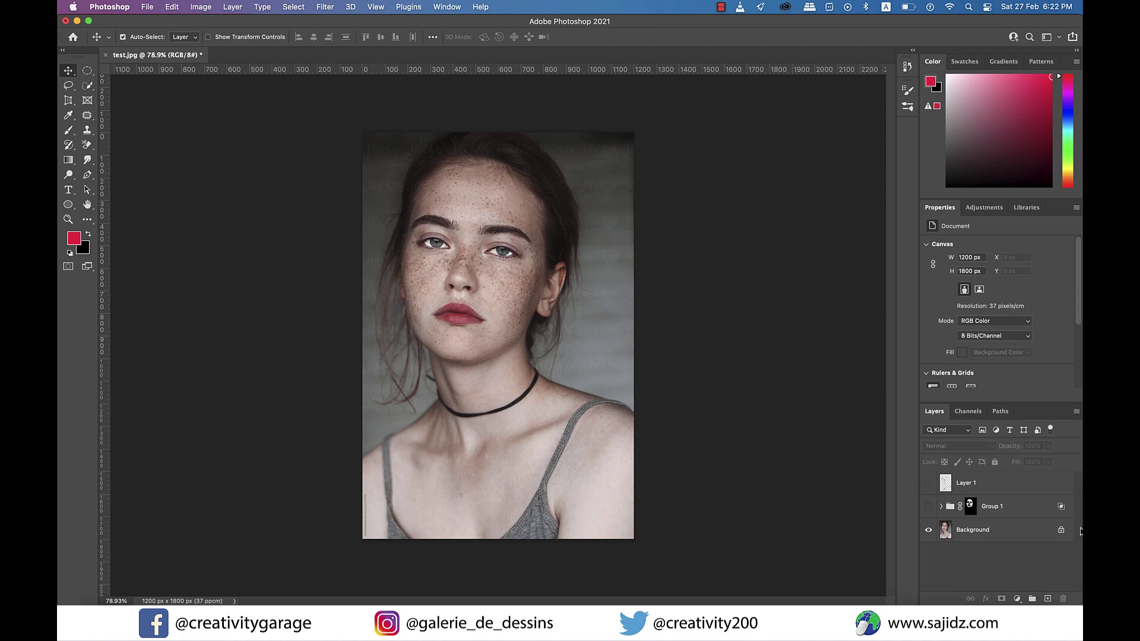
{"action": "left_click", "coordinate": [929, 483]}
{"action": "left_click", "coordinate": [929, 506]}
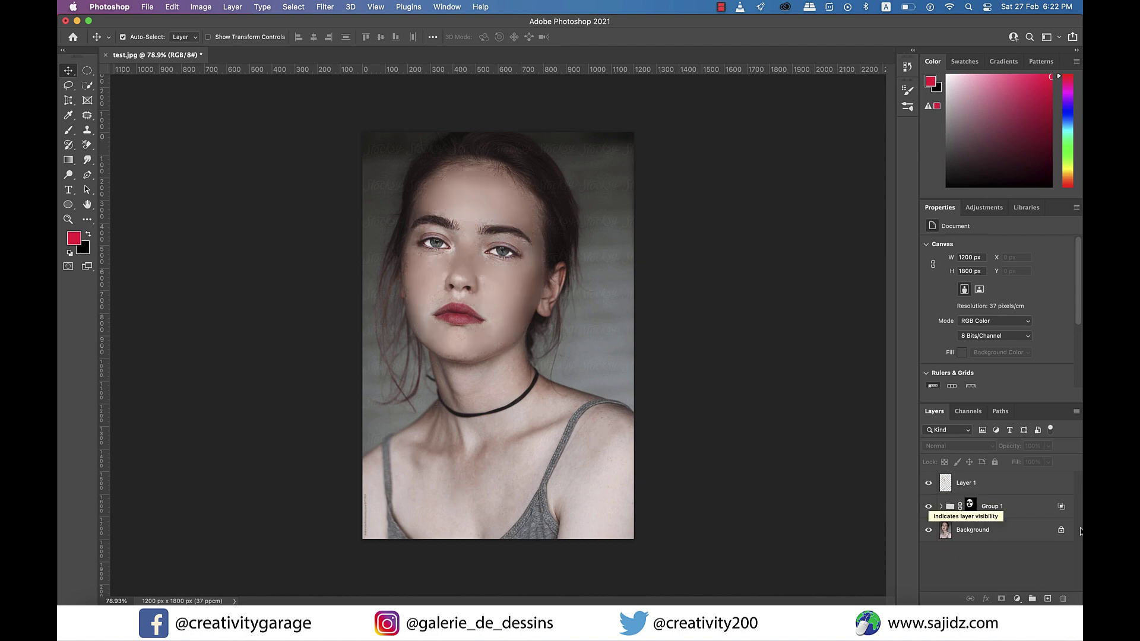